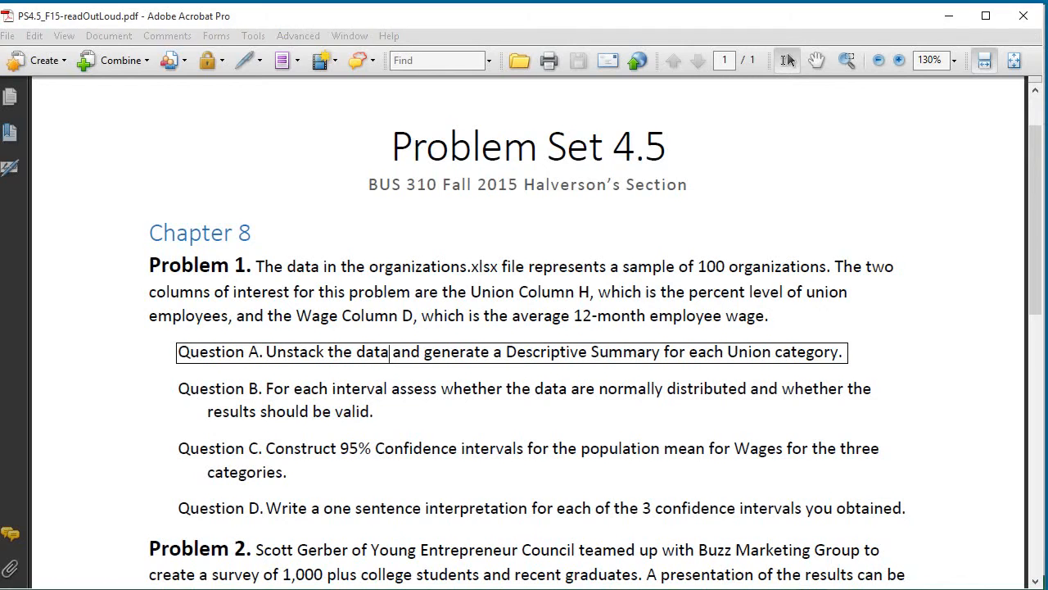
Step: Switch to organizations.xlsx in Excel and start PHStat's Unstack Data with Union cells H1:H101 as the grouping variable range
{"action": "key", "text": "alt+Tab"}
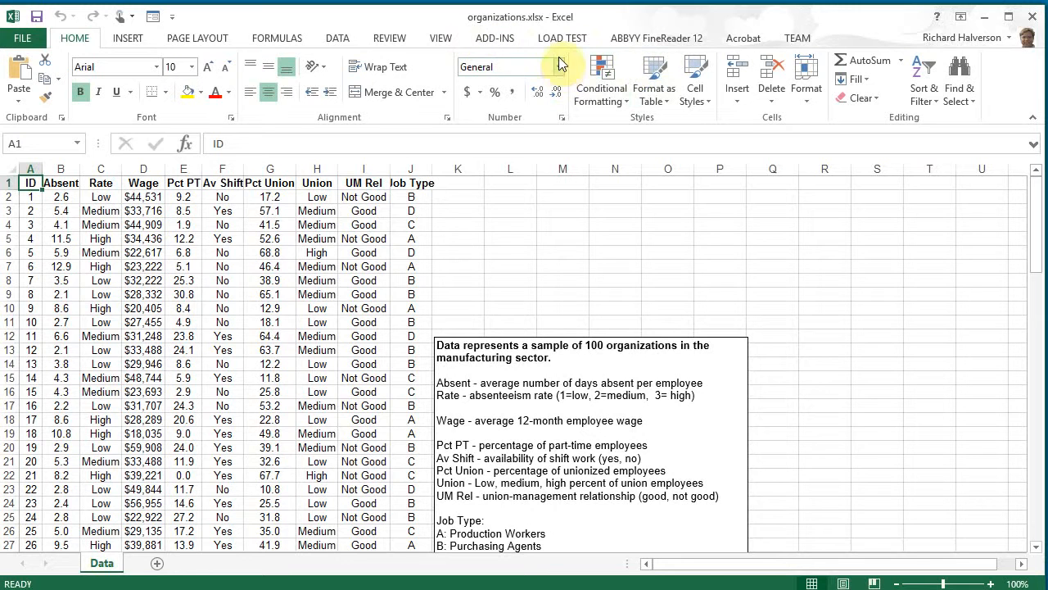
{"action": "left_click", "coordinate": [496, 38]}
{"action": "left_click", "coordinate": [39, 59]}
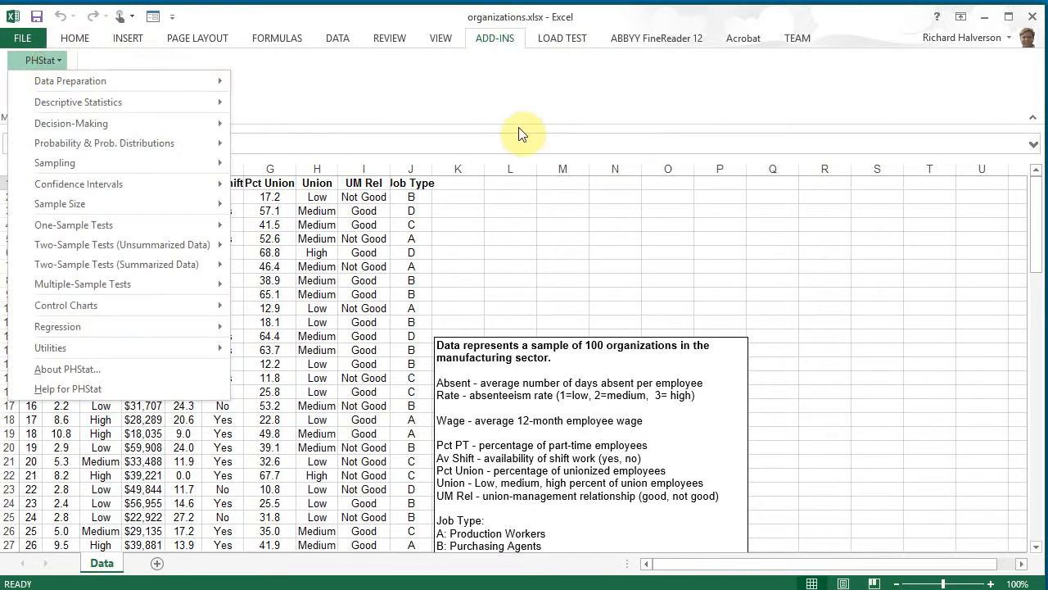
{"action": "mouse_move", "coordinate": [172, 83]}
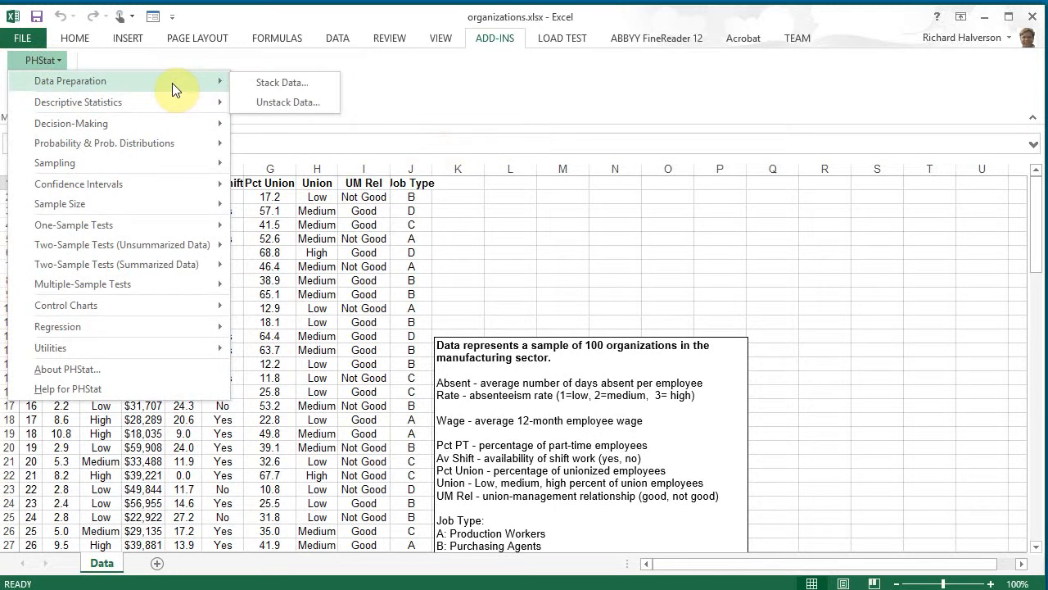
{"action": "left_click", "coordinate": [305, 105]}
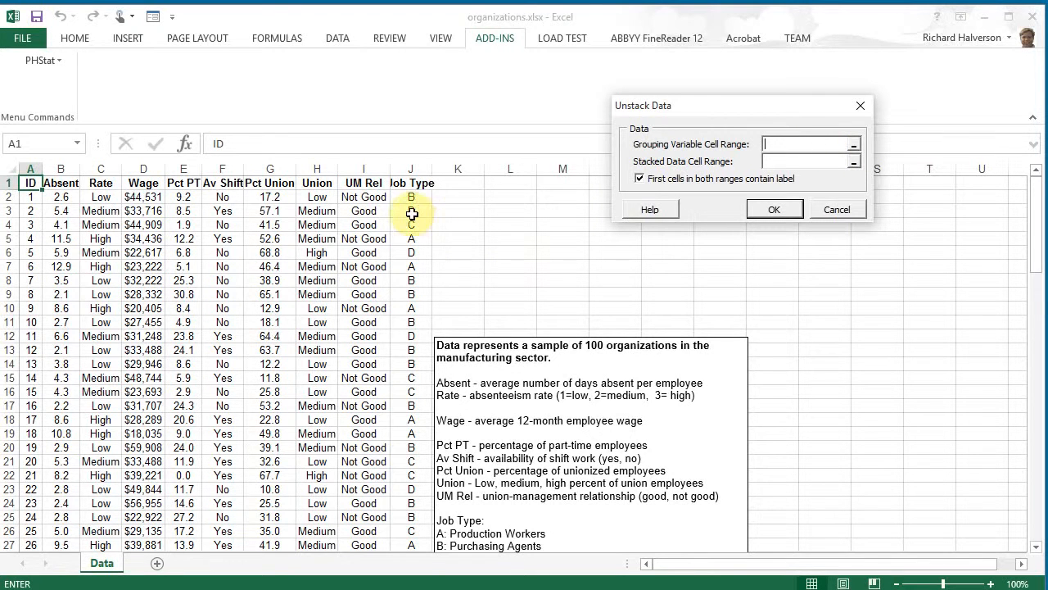
{"action": "left_click", "coordinate": [316, 183]}
{"action": "left_click_drag", "start_coordinate": [318, 190], "coordinate": [321, 525]}
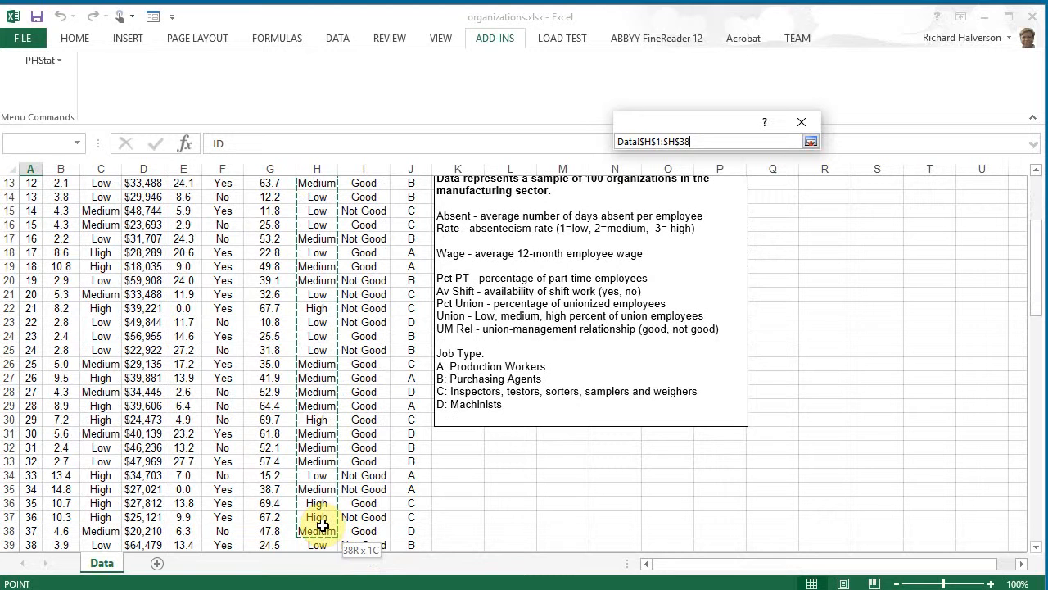
{"action": "mouse_move", "coordinate": [322, 525]}
{"action": "left_mouse_down"}
{"action": "mouse_move", "coordinate": [323, 586]}
{"action": "mouse_move", "coordinate": [316, 531]}
{"action": "left_mouse_up"}
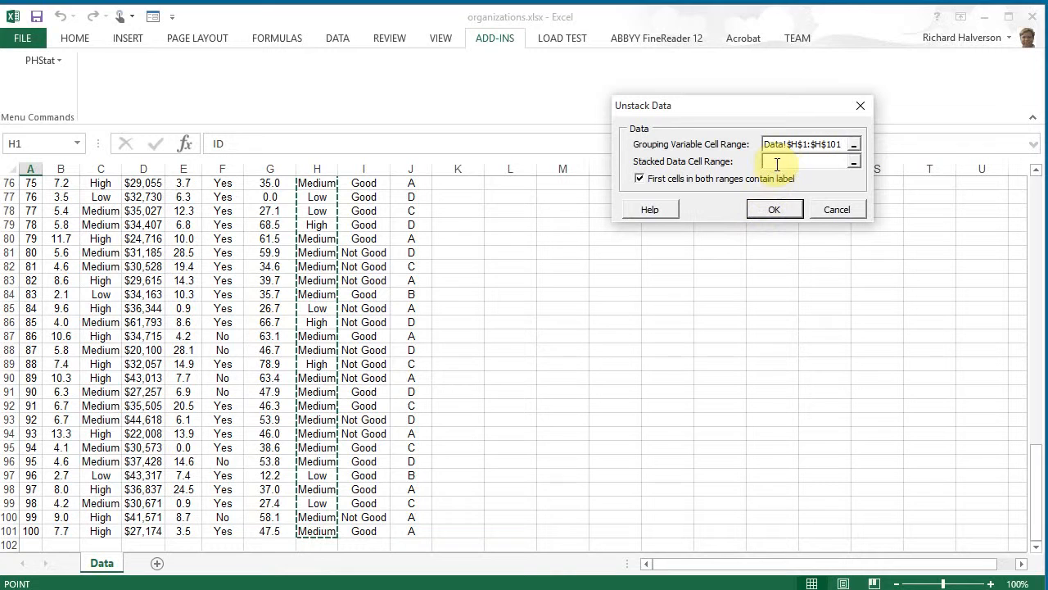
Step: Set the stacked data range to the Wage cells D1:D101 and run the unstacking with first cells as labels
{"action": "scroll", "coordinate": [410, 258], "scroll_direction": "up", "scroll_amount": 20}
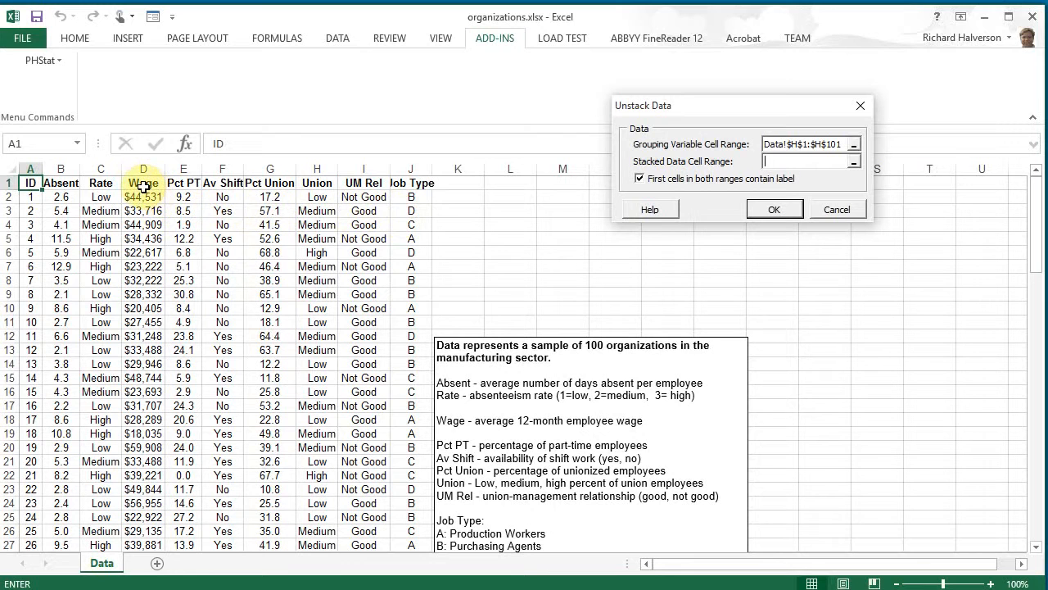
{"action": "left_click_drag", "start_coordinate": [145, 184], "coordinate": [147, 517]}
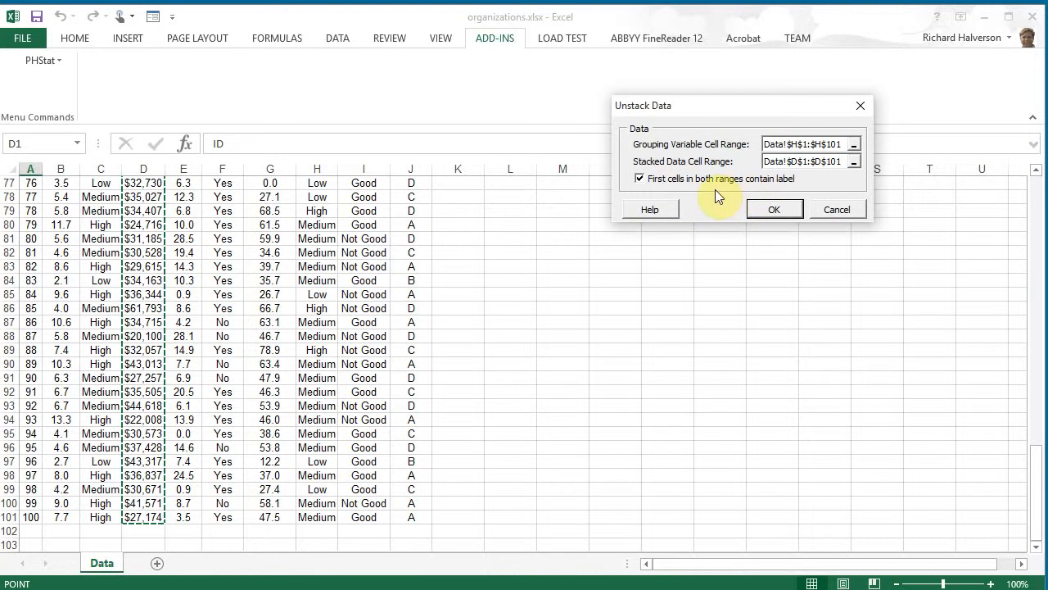
{"action": "left_click", "coordinate": [774, 211]}
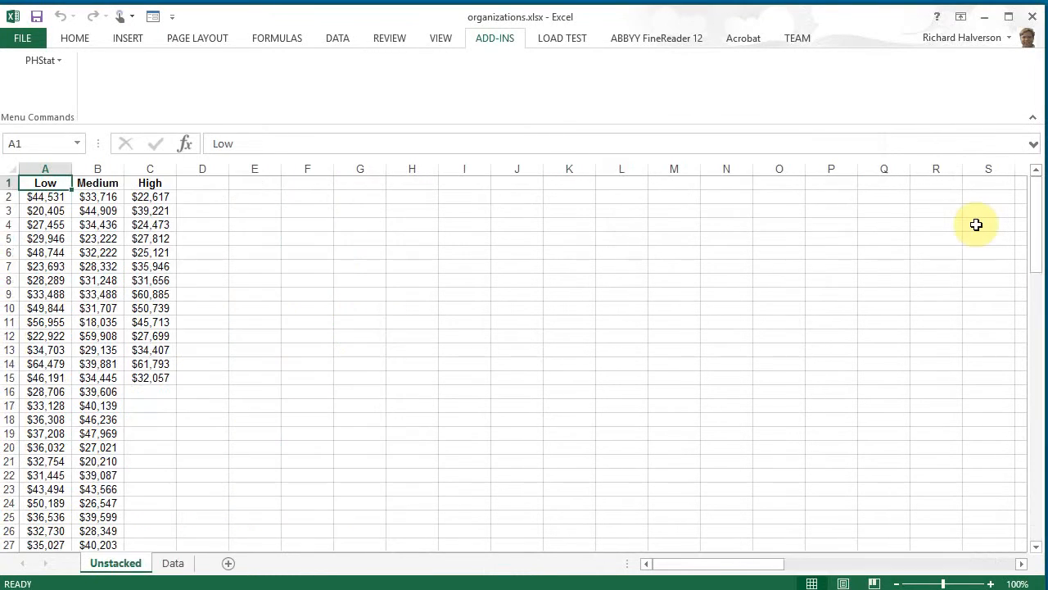
Step: Examine the unstacked Low, Medium and High wage columns, and reread Question A in the problem set PDF before returning to Excel
{"action": "scroll", "coordinate": [511, 321], "scroll_direction": "down", "scroll_amount": 10}
{"action": "scroll", "coordinate": [510, 323], "scroll_direction": "up", "scroll_amount": 4}
{"action": "scroll", "coordinate": [510, 323], "scroll_direction": "up", "scroll_amount": 6}
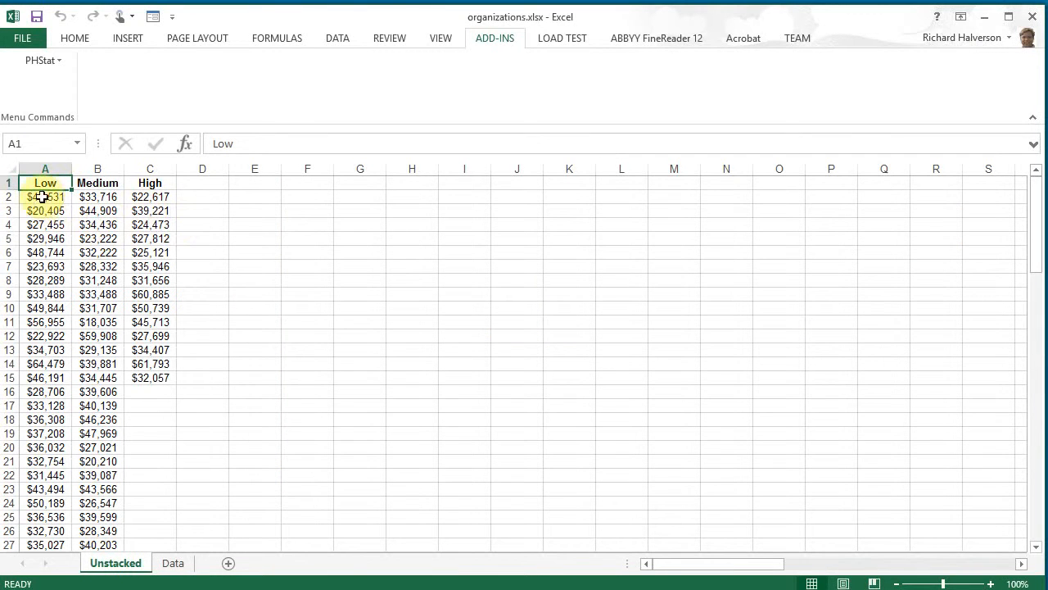
{"action": "scroll", "coordinate": [63, 203], "scroll_direction": "down", "scroll_amount": 1}
{"action": "scroll", "coordinate": [57, 197], "scroll_direction": "up", "scroll_amount": 1}
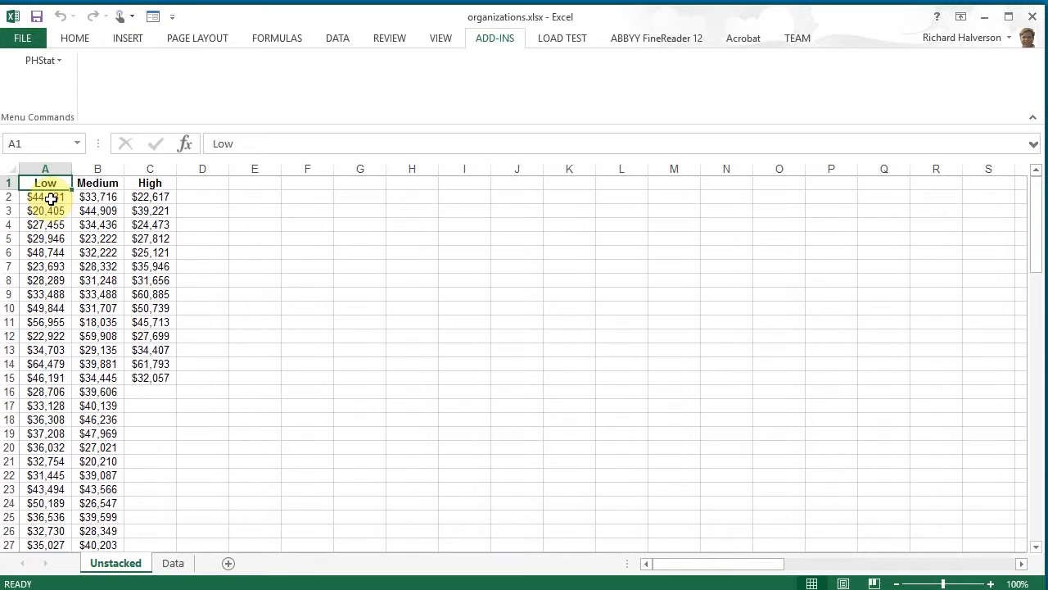
{"action": "scroll", "coordinate": [51, 199], "scroll_direction": "down", "scroll_amount": 6}
{"action": "scroll", "coordinate": [51, 199], "scroll_direction": "up", "scroll_amount": 6}
{"action": "scroll", "coordinate": [51, 199], "scroll_direction": "down", "scroll_amount": 4}
{"action": "scroll", "coordinate": [51, 199], "scroll_direction": "up", "scroll_amount": 4}
{"action": "scroll", "coordinate": [51, 199], "scroll_direction": "down", "scroll_amount": 1}
{"action": "scroll", "coordinate": [51, 199], "scroll_direction": "up", "scroll_amount": 1}
{"action": "left_click", "coordinate": [91, 182]}
{"action": "left_click", "coordinate": [150, 182]}
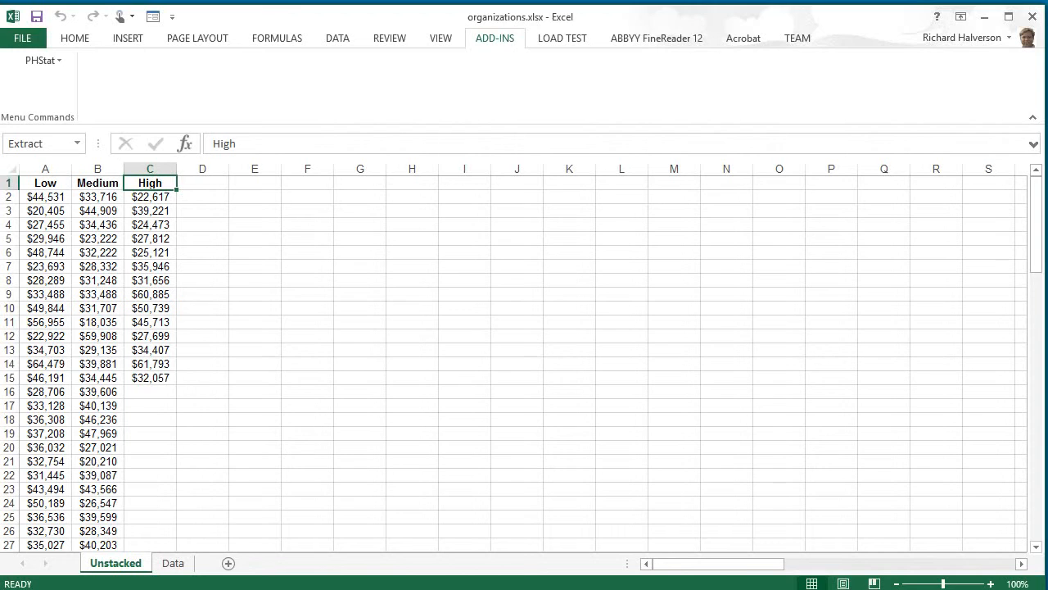
{"action": "key", "text": "alt+Tab"}
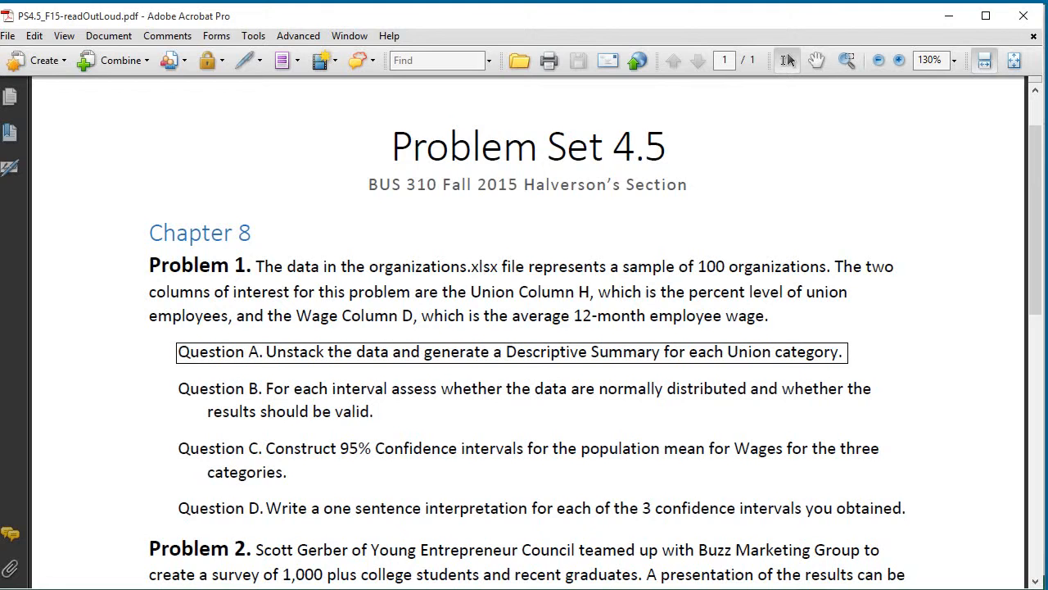
{"action": "key", "text": "alt+Tab"}
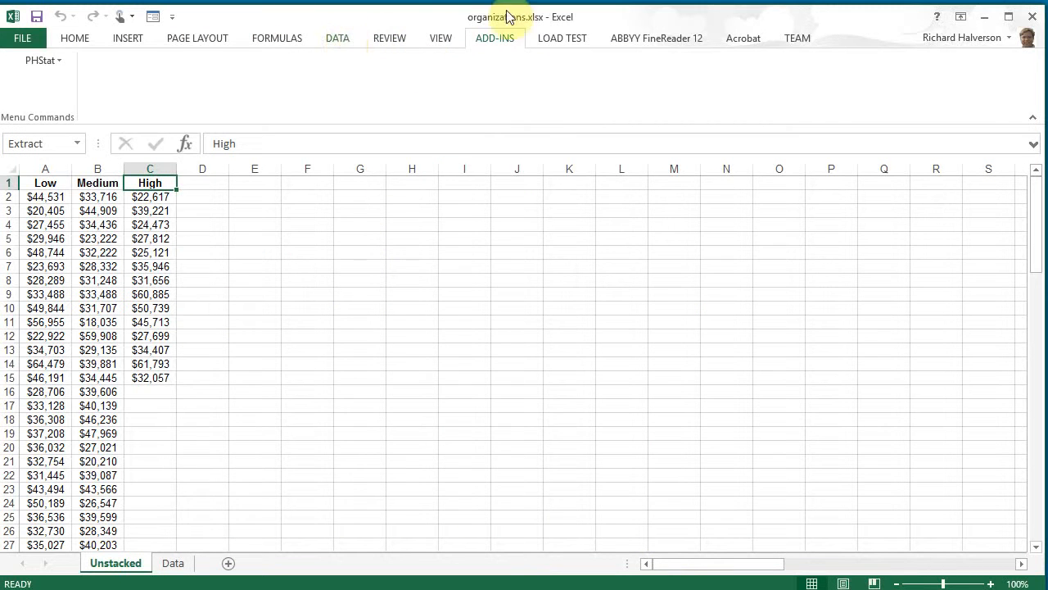
Step: Set up a Descriptive Statistics analysis on the unstacked range A1:C58 with labels in the first row
{"action": "left_click", "coordinate": [337, 38]}
{"action": "left_click", "coordinate": [950, 82]}
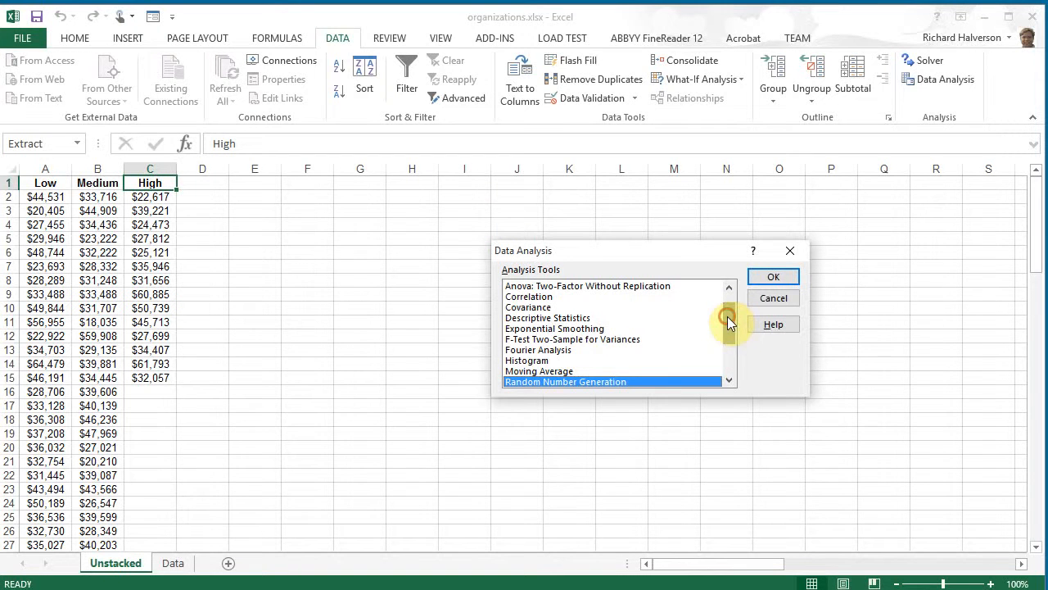
{"action": "left_click_drag", "start_coordinate": [727, 316], "coordinate": [727, 306]}
{"action": "left_click", "coordinate": [565, 329]}
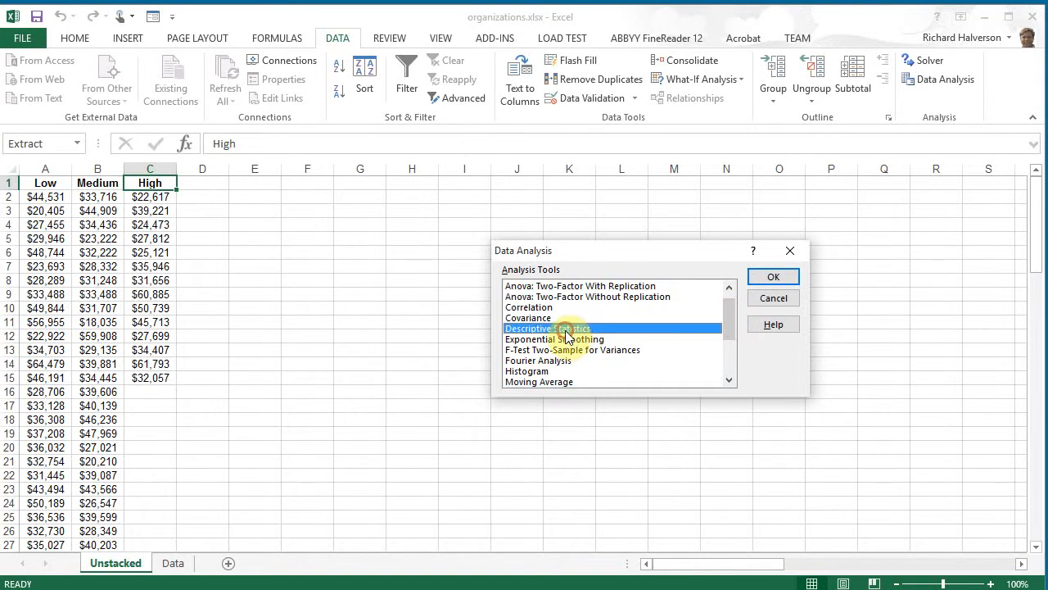
{"action": "left_click", "coordinate": [764, 279]}
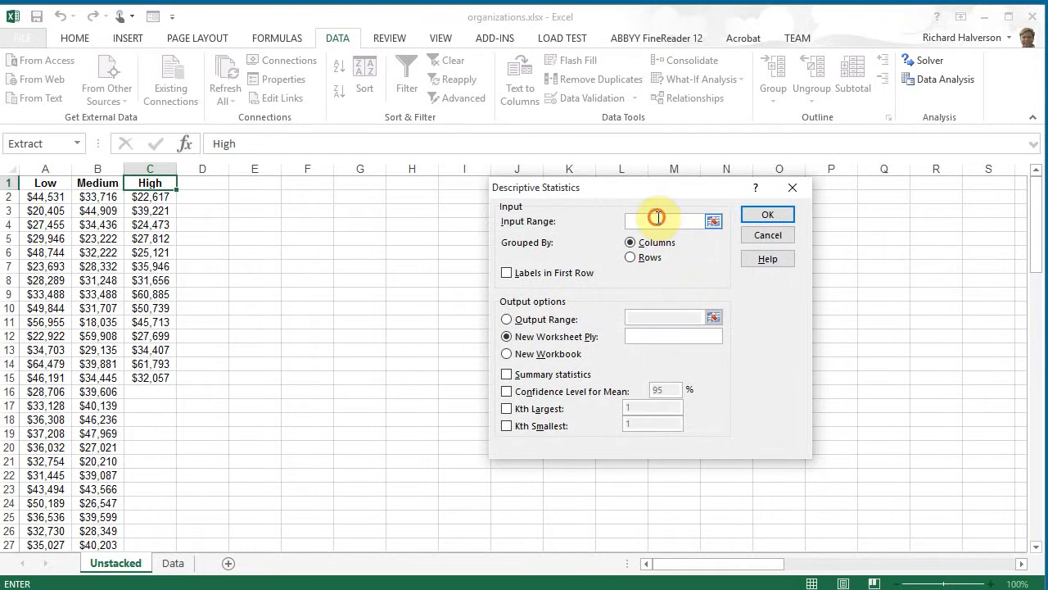
{"action": "left_click_drag", "start_coordinate": [49, 182], "coordinate": [162, 520]}
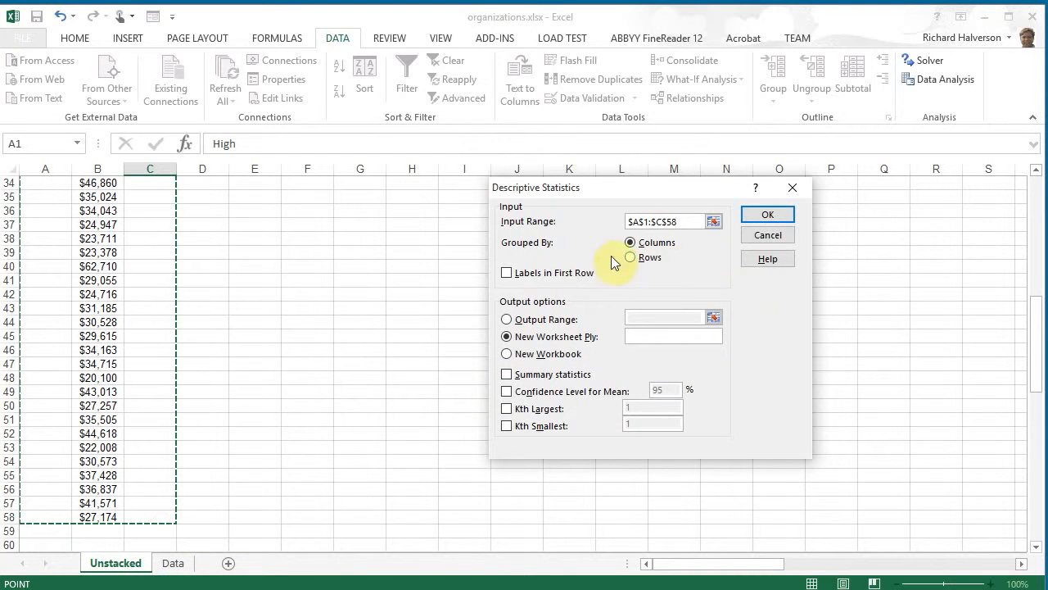
{"action": "left_click", "coordinate": [506, 276]}
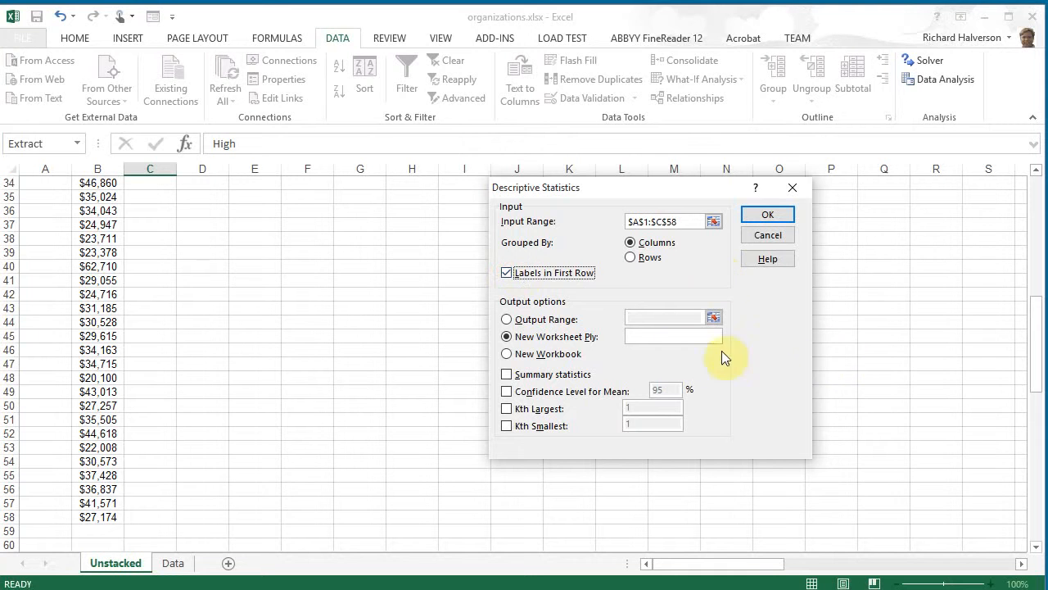
Step: Direct the descriptive statistics output to a range starting at cell E4 of the Unstacked sheet
{"action": "left_click", "coordinate": [507, 319]}
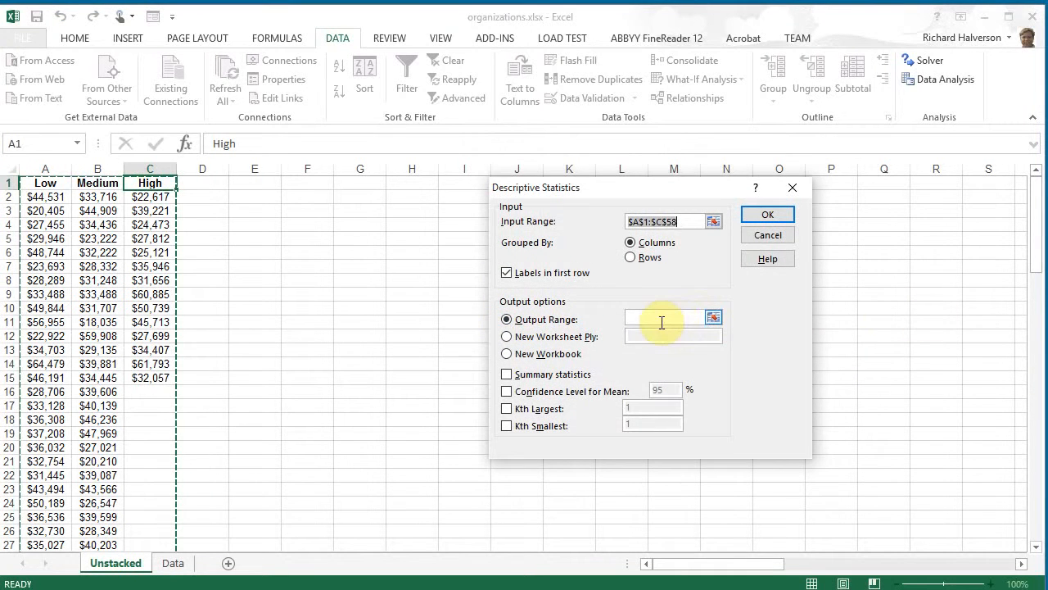
{"action": "left_click", "coordinate": [659, 317]}
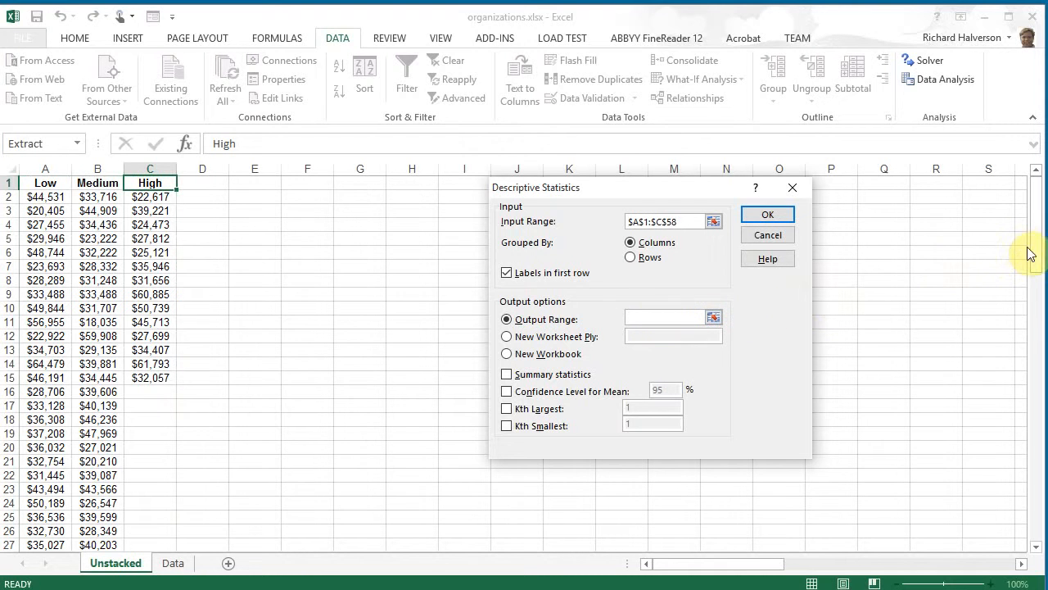
{"action": "left_click", "coordinate": [254, 224]}
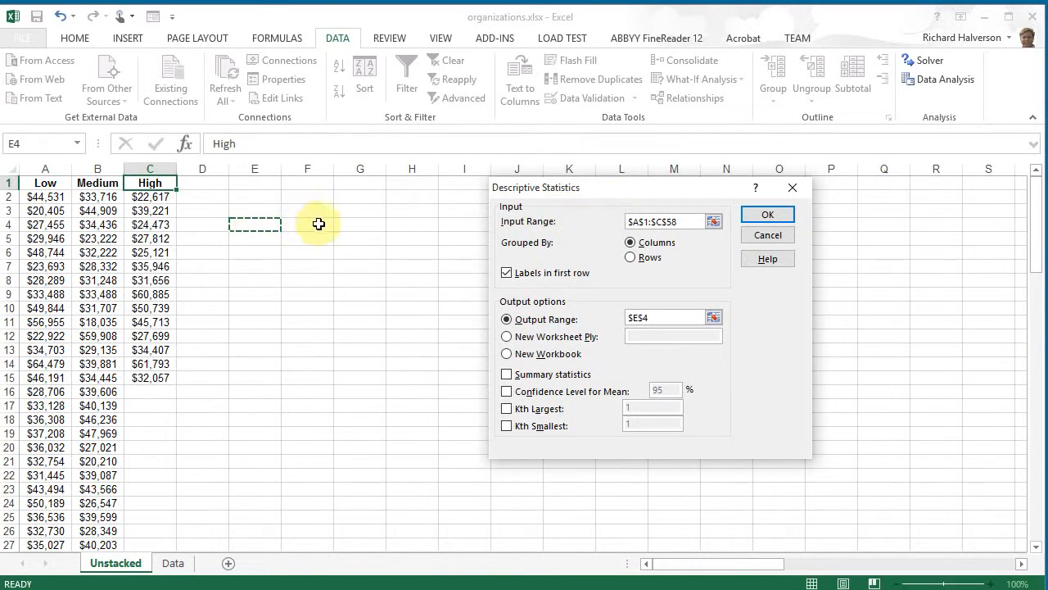
Step: Include summary statistics, the 95% confidence level for the mean, Kth largest 1 and Kth smallest 1, and generate the output
{"action": "left_click", "coordinate": [507, 375]}
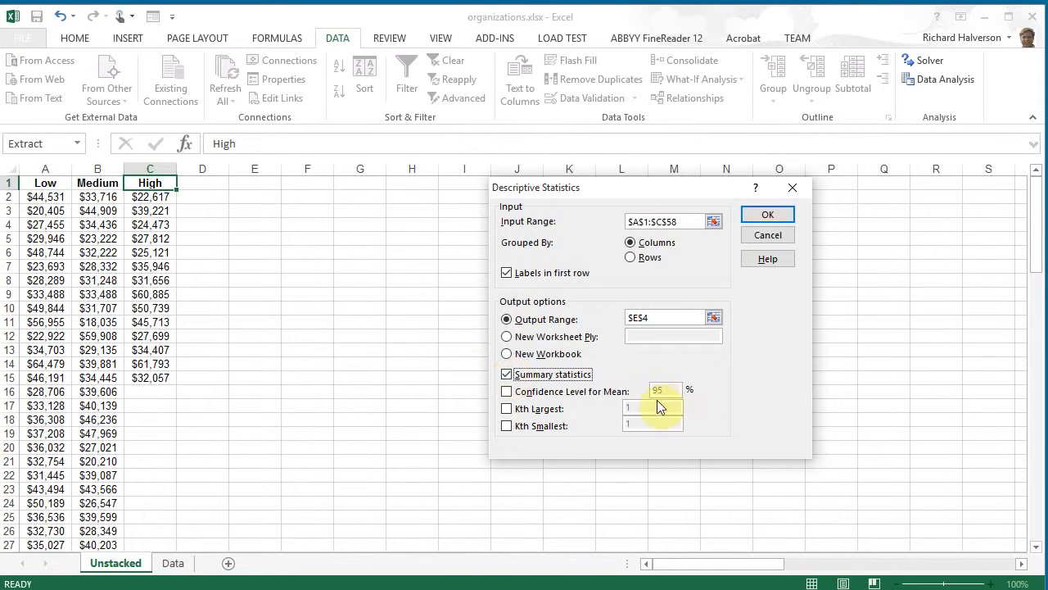
{"action": "left_click", "coordinate": [506, 392]}
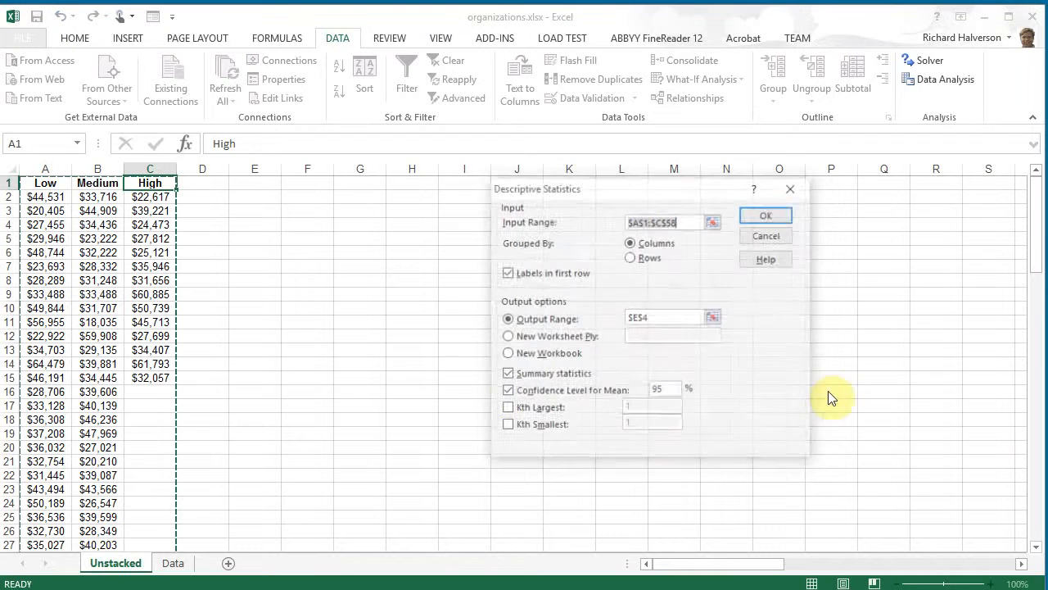
{"action": "left_click", "coordinate": [507, 408]}
{"action": "left_click", "coordinate": [508, 426]}
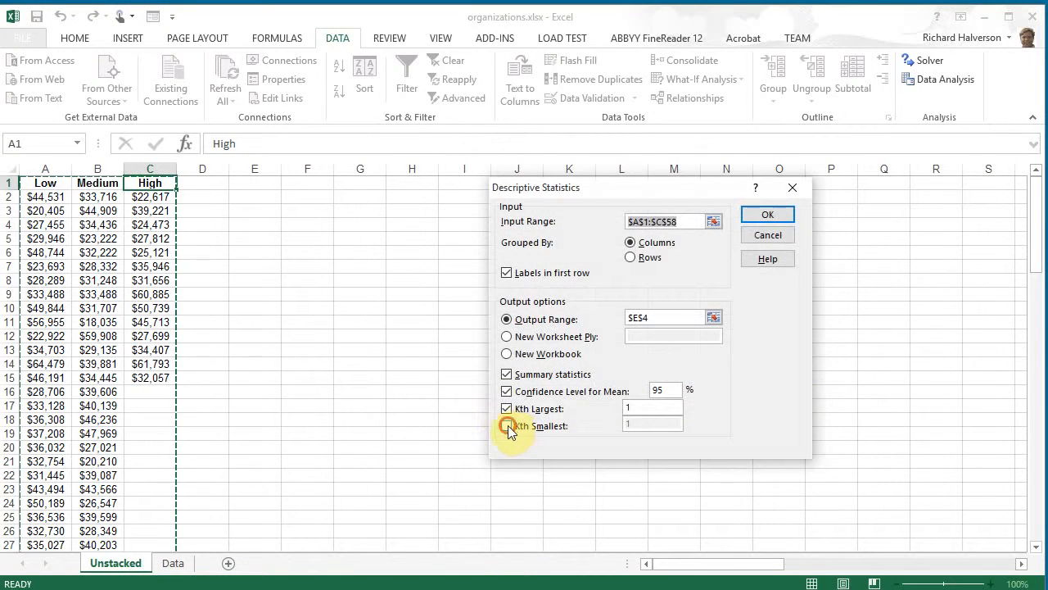
{"action": "left_click", "coordinate": [767, 215]}
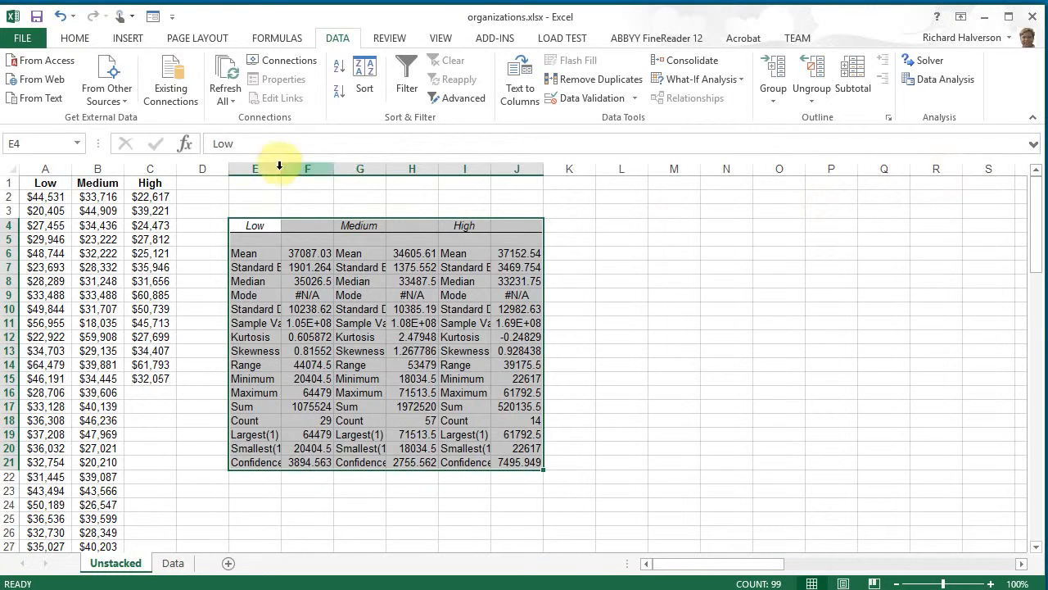
Step: Auto-fit the widths of columns E through J to the descriptive statistics output
{"action": "left_click_drag", "start_coordinate": [270, 169], "coordinate": [527, 161]}
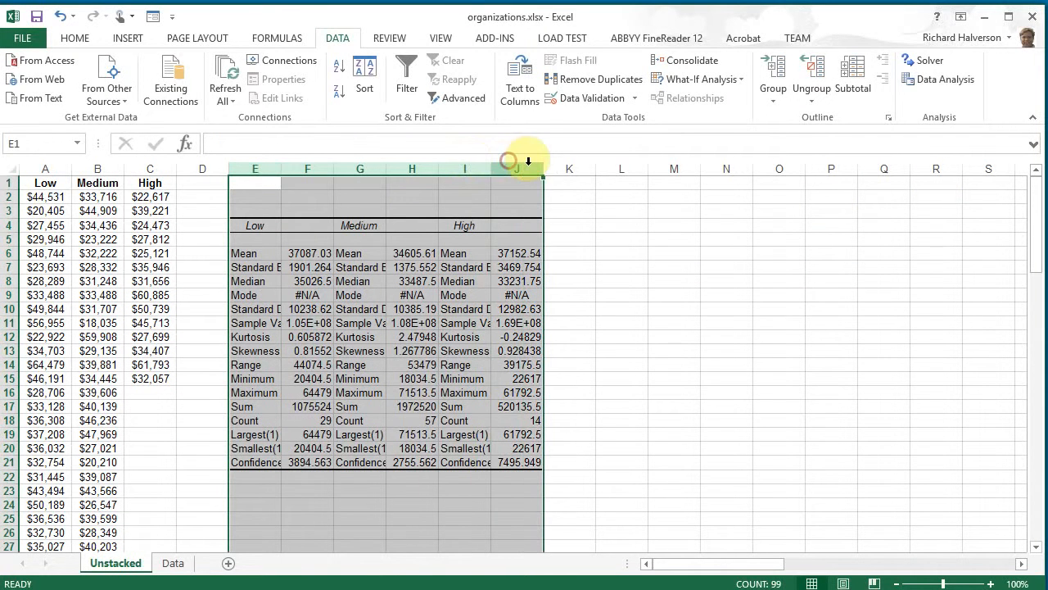
{"action": "double_click", "coordinate": [543, 169]}
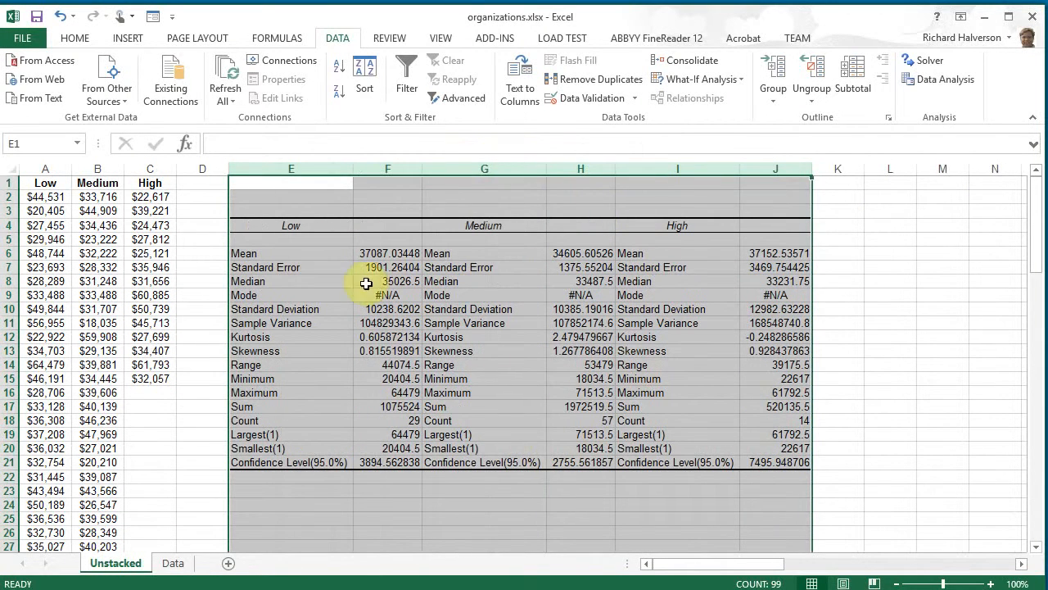
{"action": "left_click", "coordinate": [293, 239]}
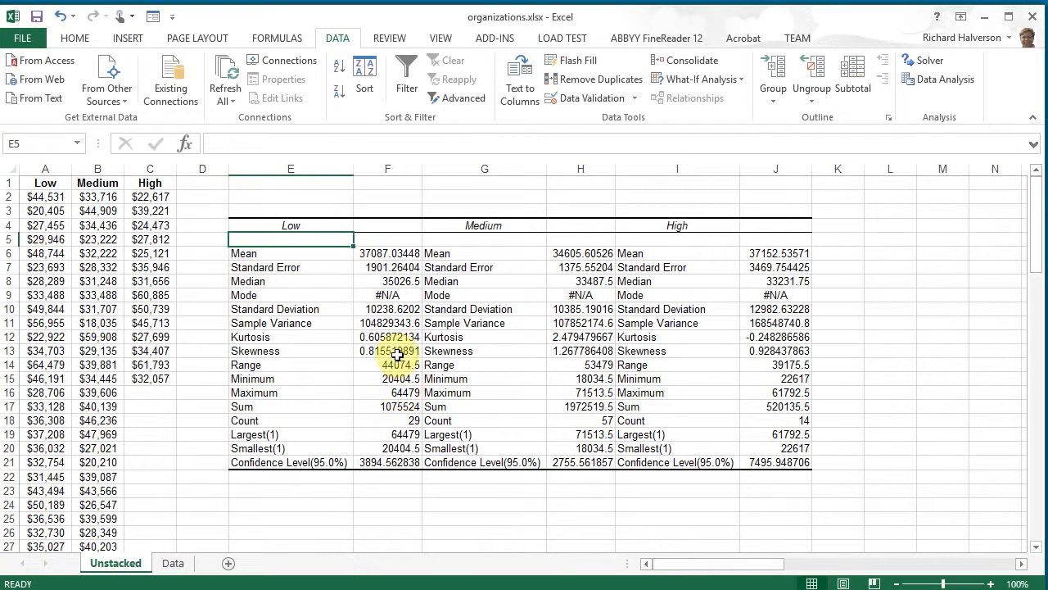
Step: Fill the Low group's kurtosis and skewness values in F12:F13 with yellow
{"action": "left_click_drag", "start_coordinate": [395, 338], "coordinate": [391, 351]}
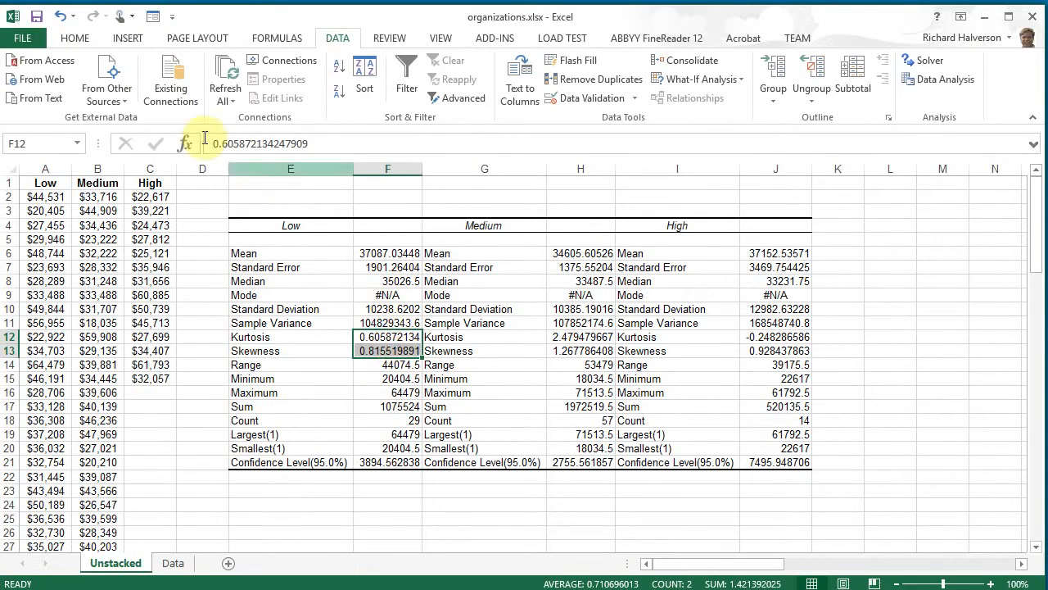
{"action": "left_click", "coordinate": [73, 41]}
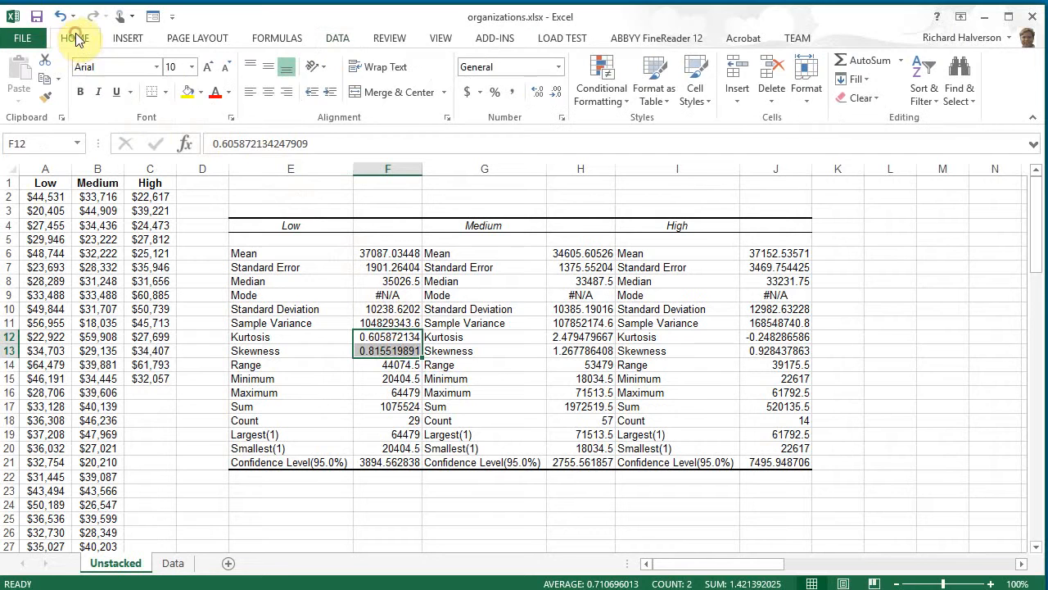
{"action": "left_click", "coordinate": [188, 92]}
{"action": "left_click", "coordinate": [387, 363]}
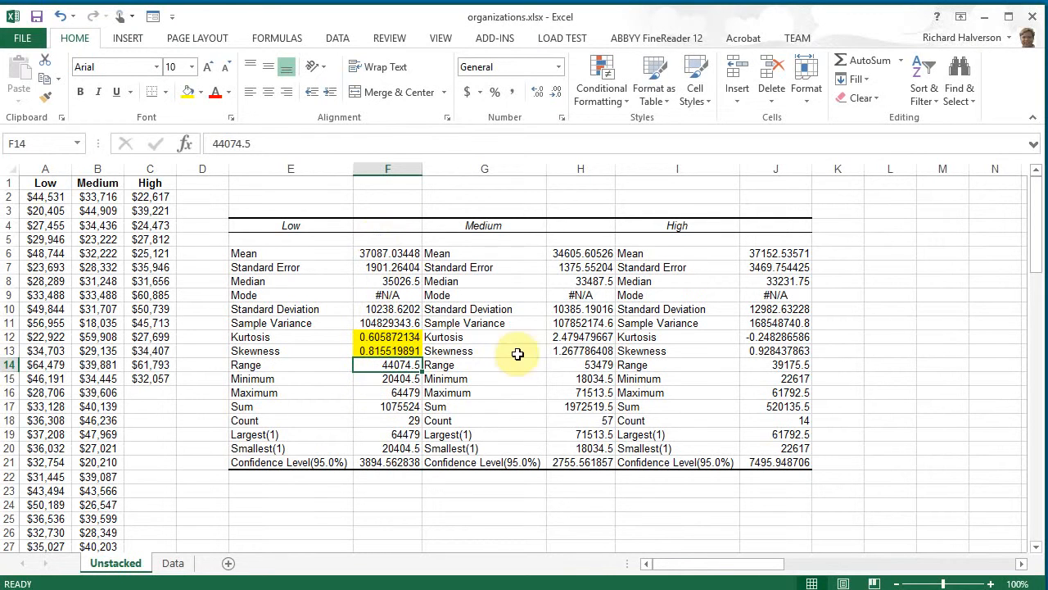
Step: Fill the Medium group's kurtosis and skewness values in H12:H13 and its count in H18 with yellow
{"action": "left_click_drag", "start_coordinate": [570, 336], "coordinate": [577, 349]}
{"action": "left_click", "coordinate": [193, 96]}
{"action": "left_click", "coordinate": [576, 364]}
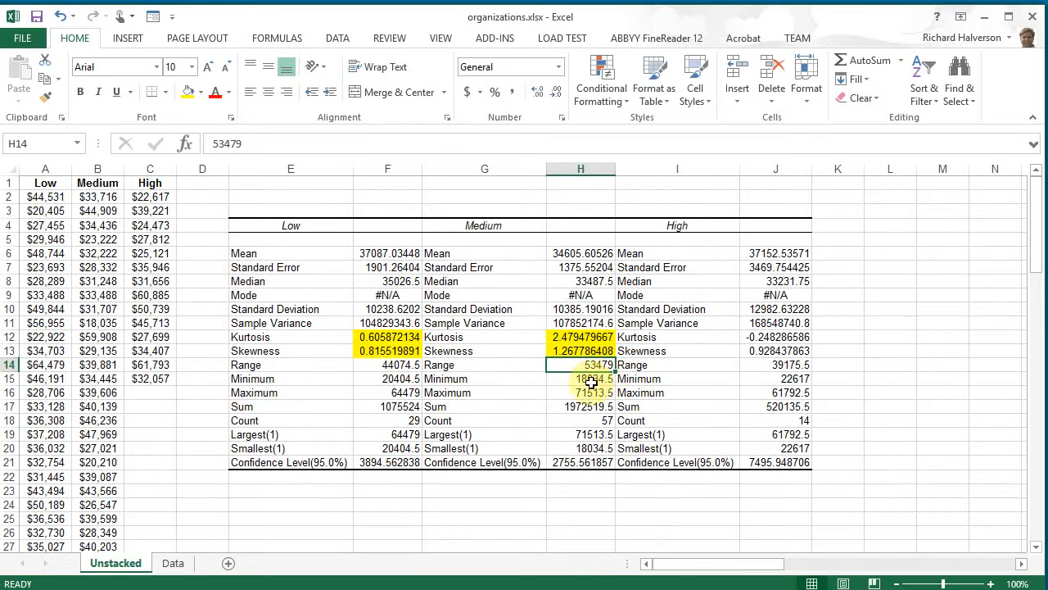
{"action": "left_click", "coordinate": [587, 419]}
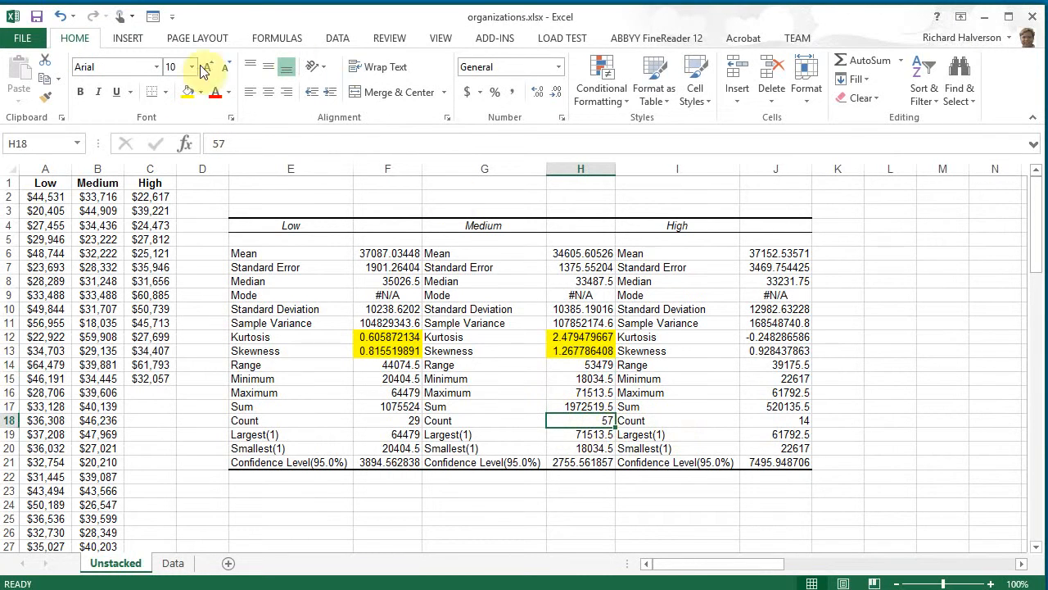
{"action": "left_click", "coordinate": [187, 92]}
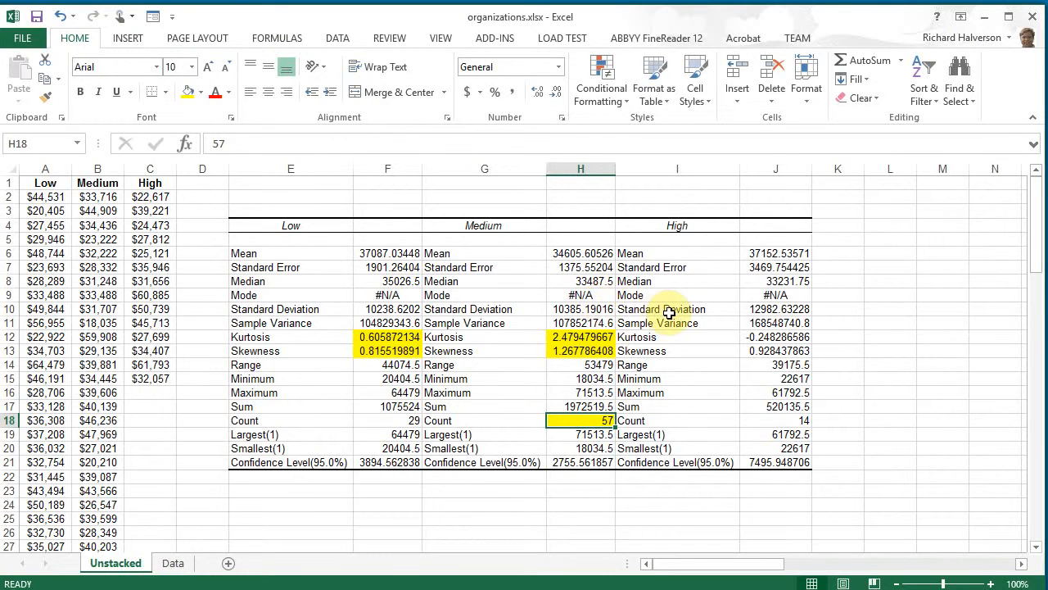
Step: Fill the High group's kurtosis and skewness values in J12:J13 with yellow
{"action": "left_click_drag", "start_coordinate": [779, 336], "coordinate": [779, 351]}
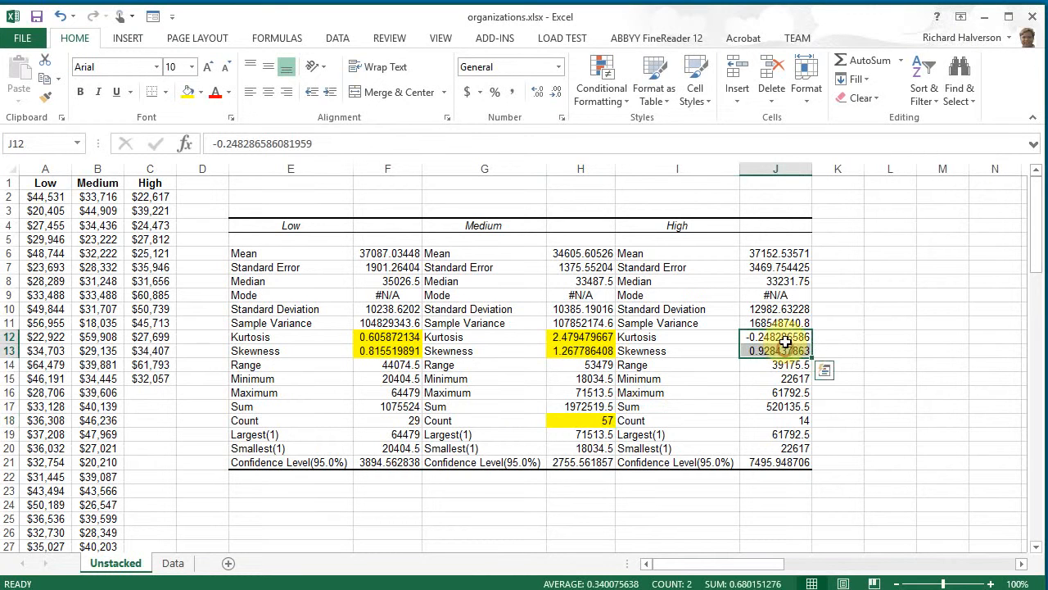
{"action": "left_click", "coordinate": [185, 94]}
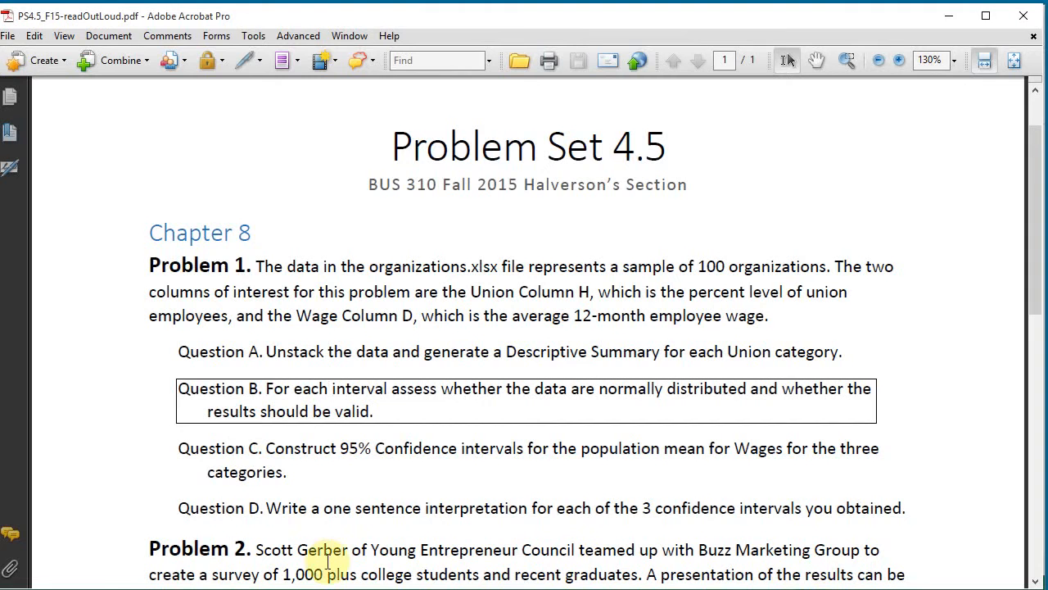
Step: Read Question C in the problem set PDF, and examine the Low group's 95% confidence level in F21 of the Excel workbook
{"action": "left_click", "coordinate": [414, 447]}
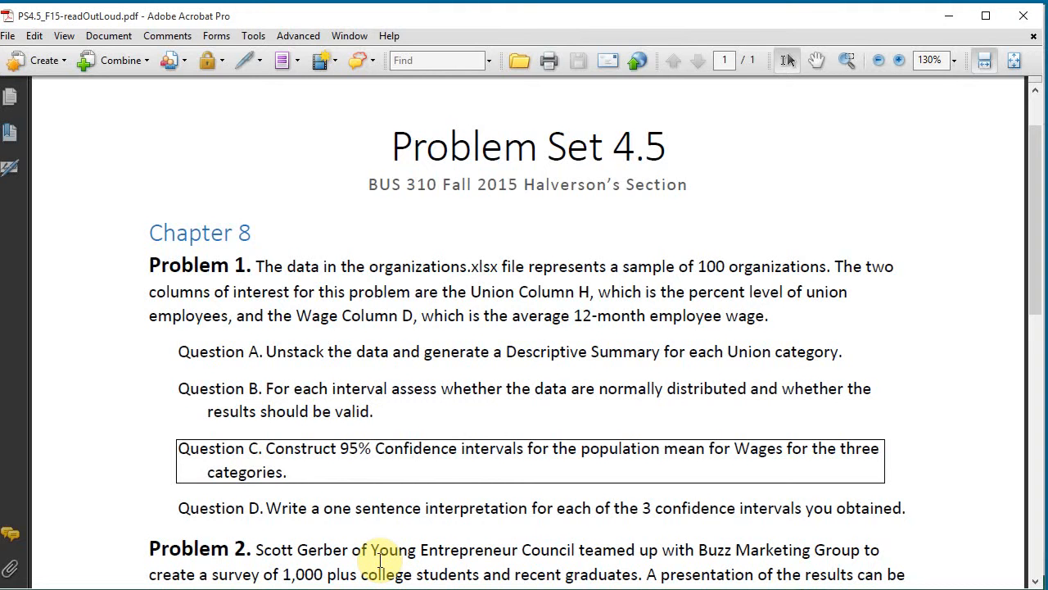
{"action": "key", "text": "alt+Tab"}
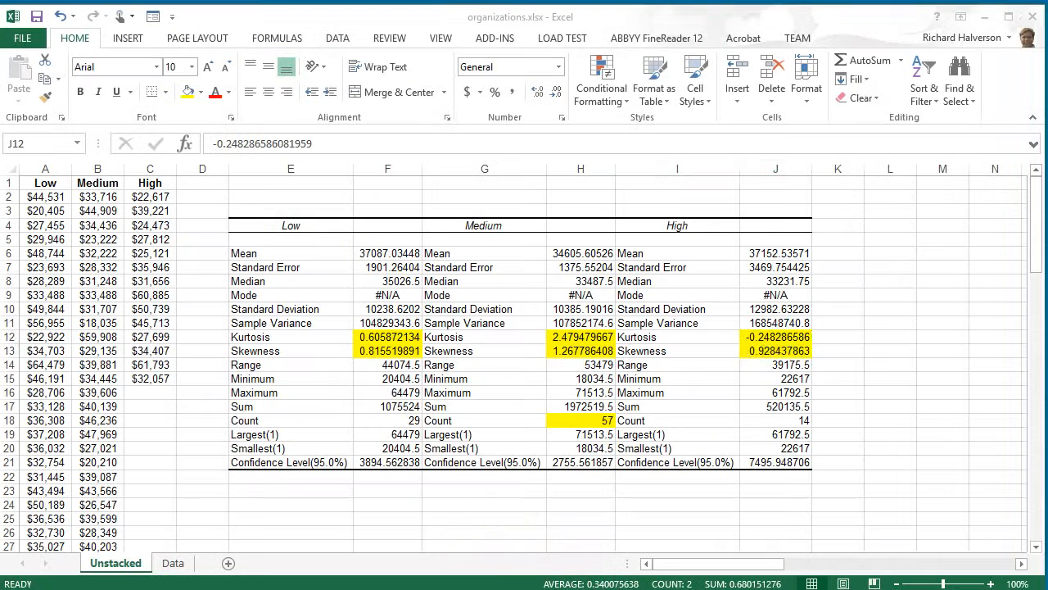
{"action": "left_click", "coordinate": [464, 509]}
{"action": "scroll", "coordinate": [464, 512], "scroll_direction": "down", "scroll_amount": 2}
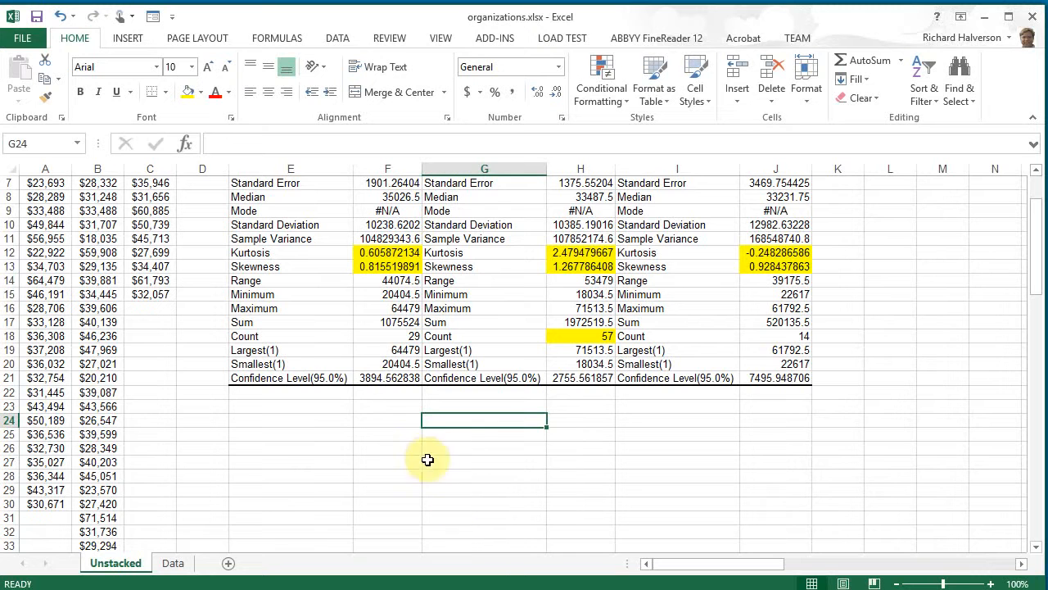
{"action": "scroll", "coordinate": [495, 320], "scroll_direction": "up", "scroll_amount": 1}
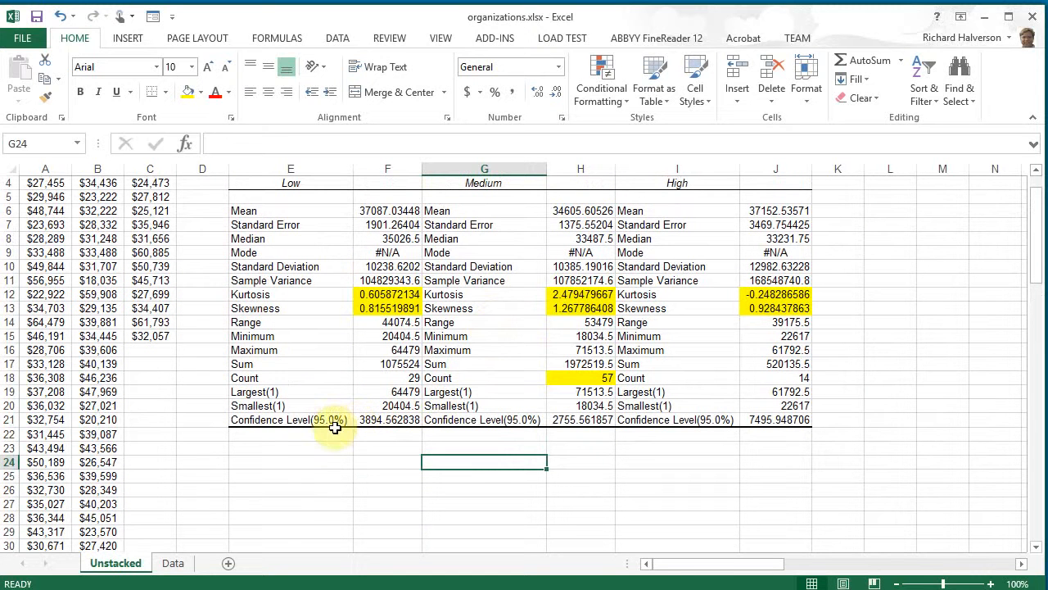
{"action": "left_click", "coordinate": [300, 419]}
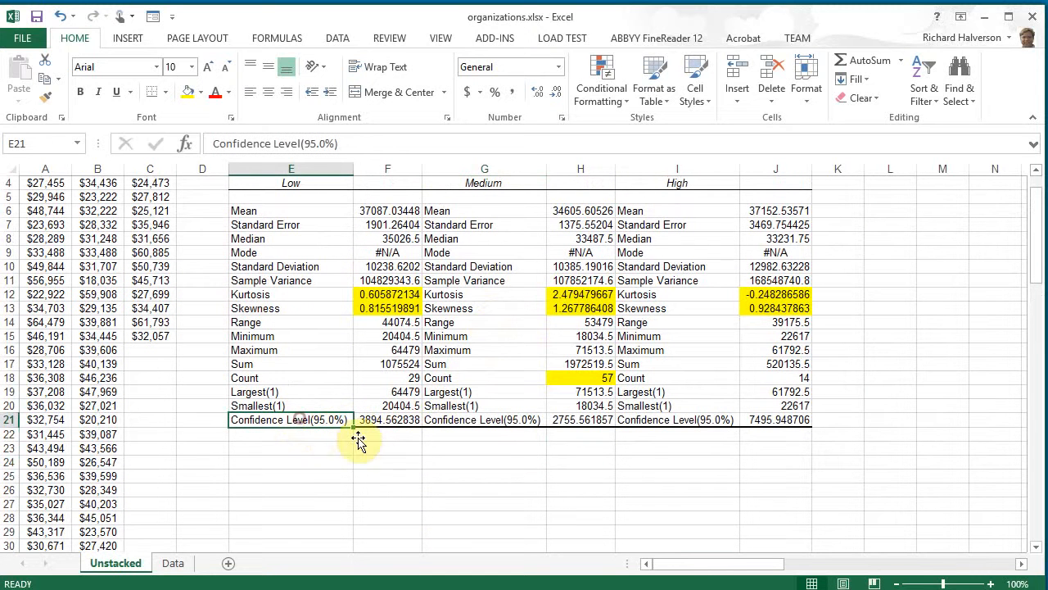
{"action": "left_click", "coordinate": [399, 420]}
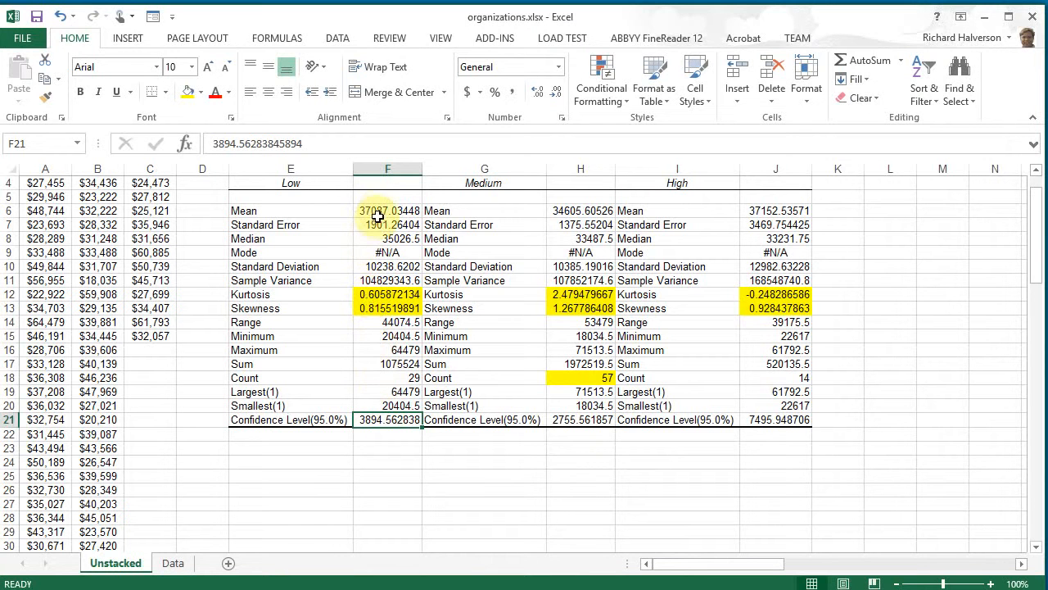
Step: Label E22 "Interval Lower" and calculate the Low group's lower limit in F22 with the formula =F6-F21
{"action": "left_click", "coordinate": [280, 433]}
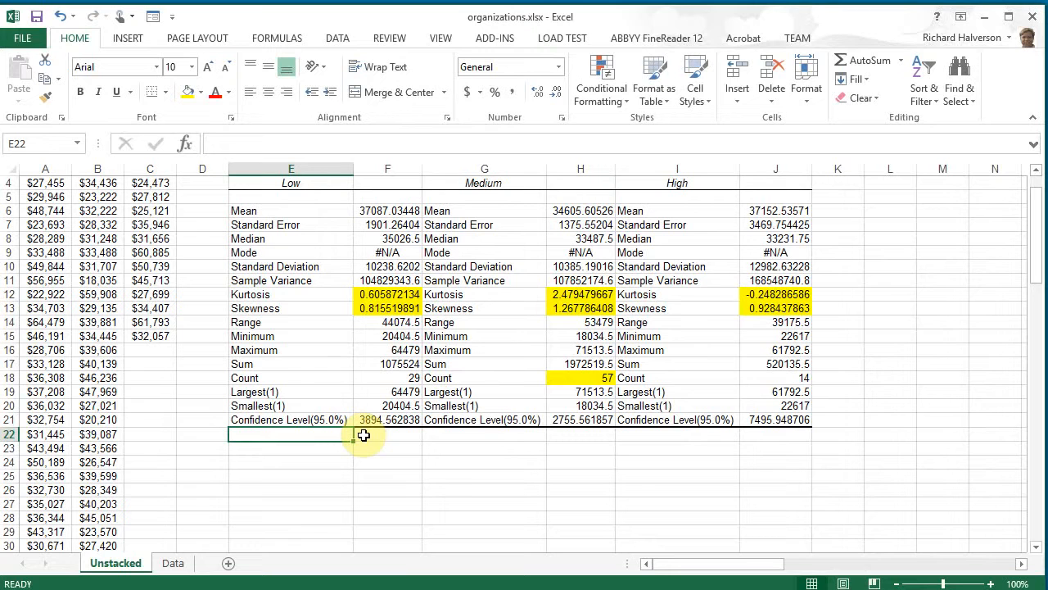
{"action": "type", "text": "Interval Lower"}
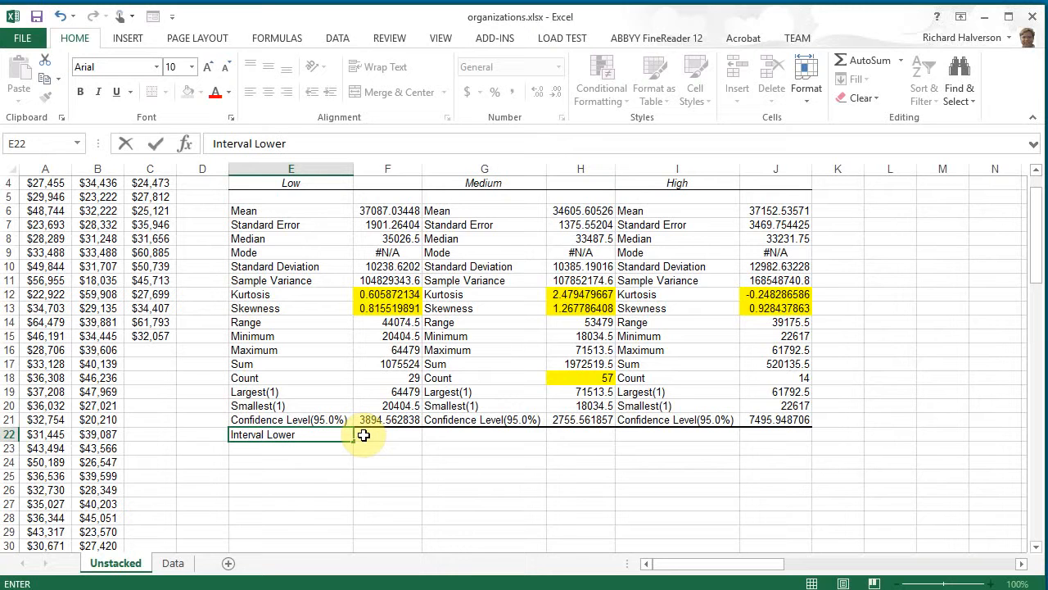
{"action": "left_click", "coordinate": [364, 435]}
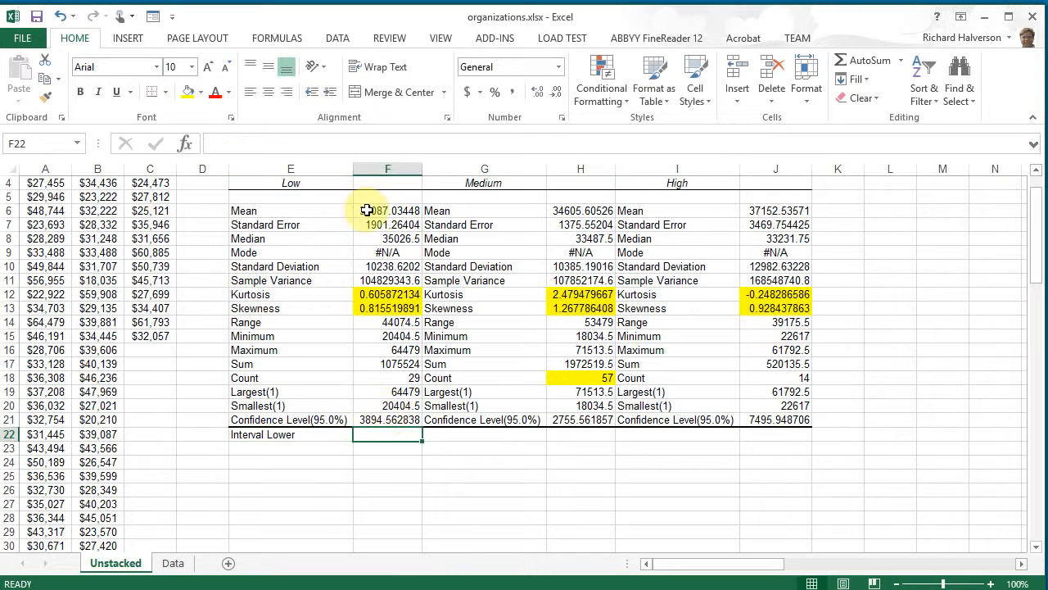
{"action": "type", "text": "="}
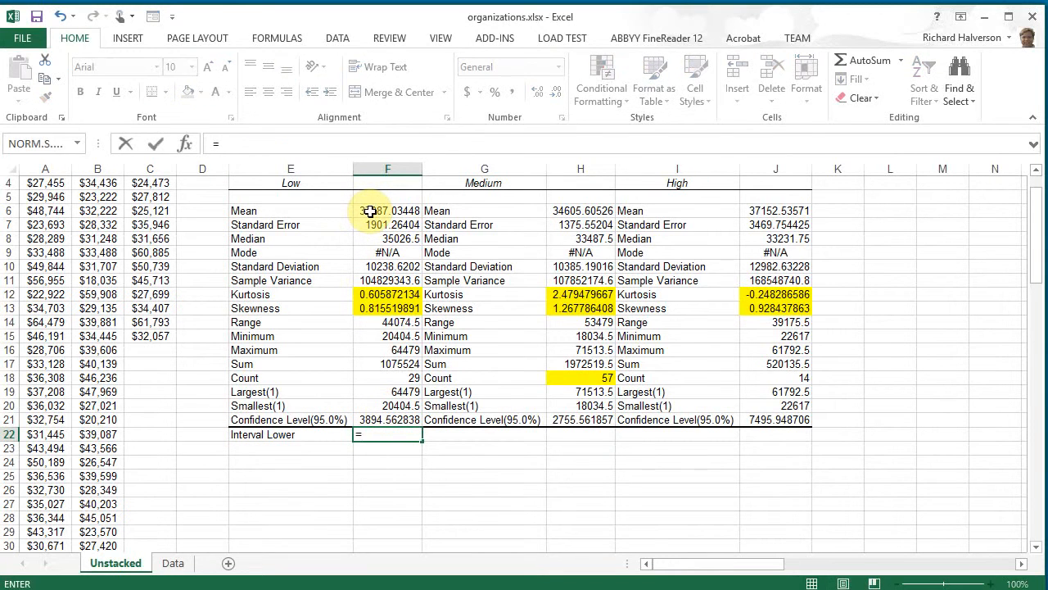
{"action": "left_click", "coordinate": [371, 211]}
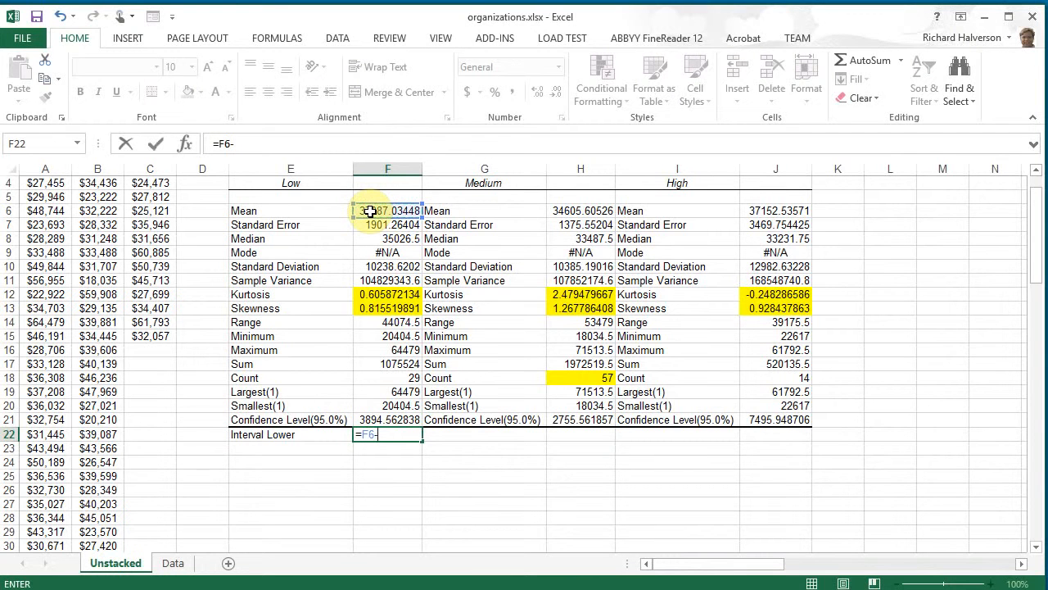
{"action": "type", "text": "-"}
{"action": "left_click", "coordinate": [376, 419]}
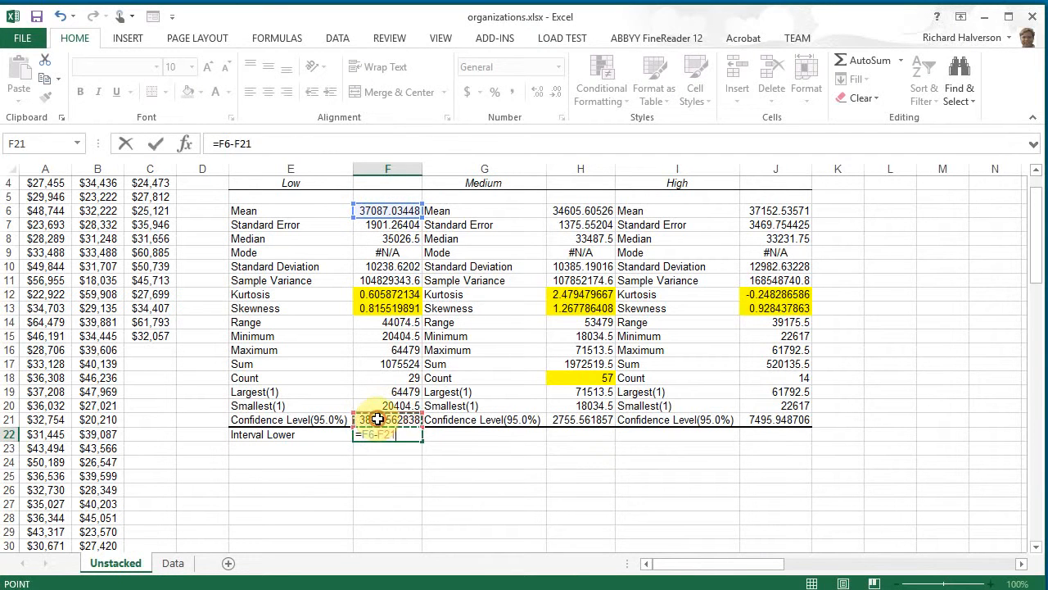
{"action": "key", "text": "Return"}
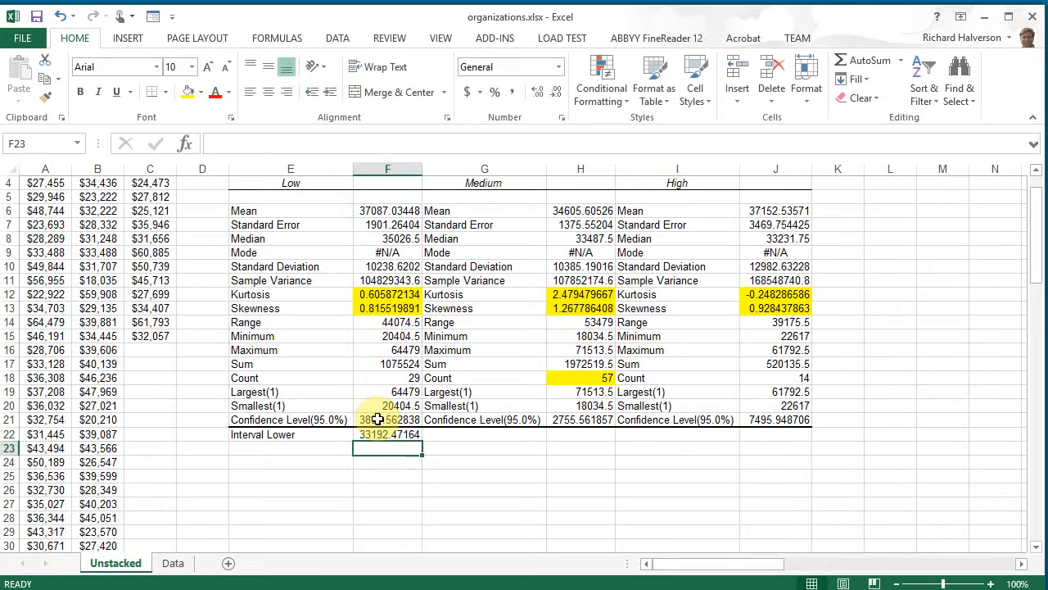
Step: Label E23 "Interval Upper Limit" and extend the label in E22 to "Interval Lower Limit"
{"action": "left_click", "coordinate": [325, 449]}
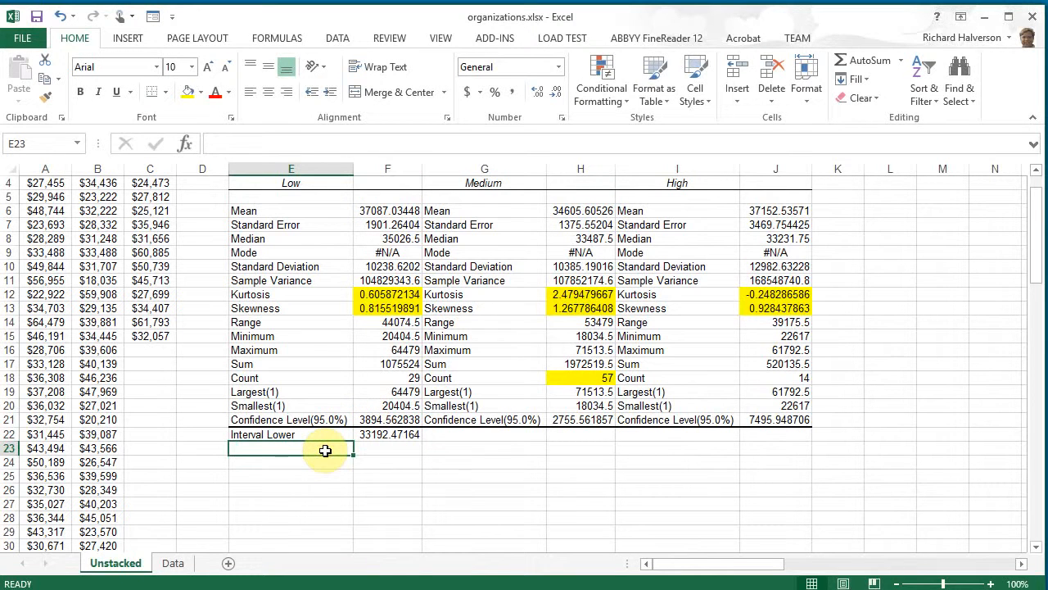
{"action": "type", "text": "In"}
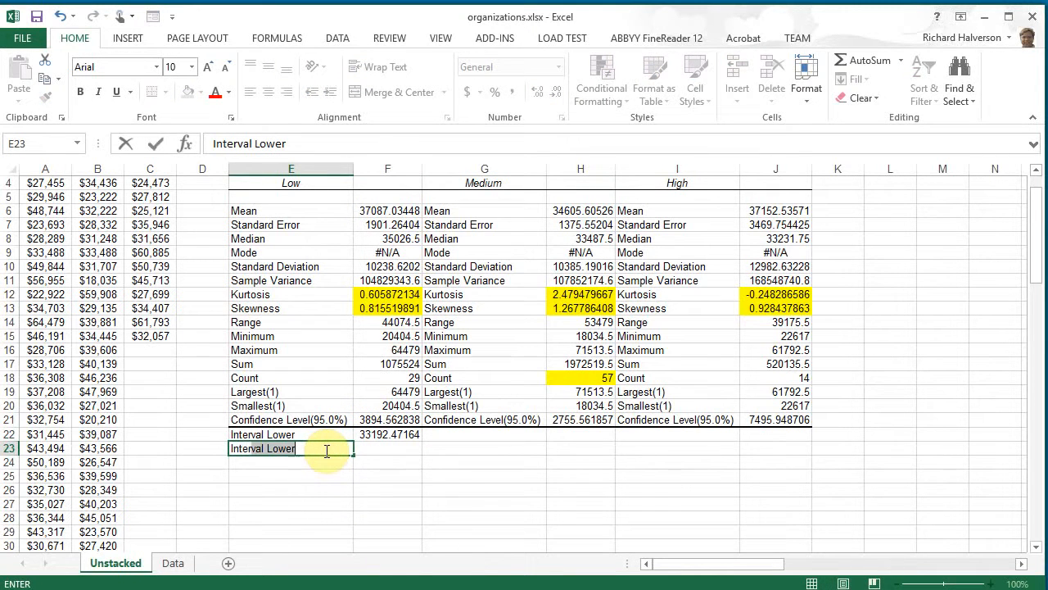
{"action": "type", "text": "terval Upper Limit"}
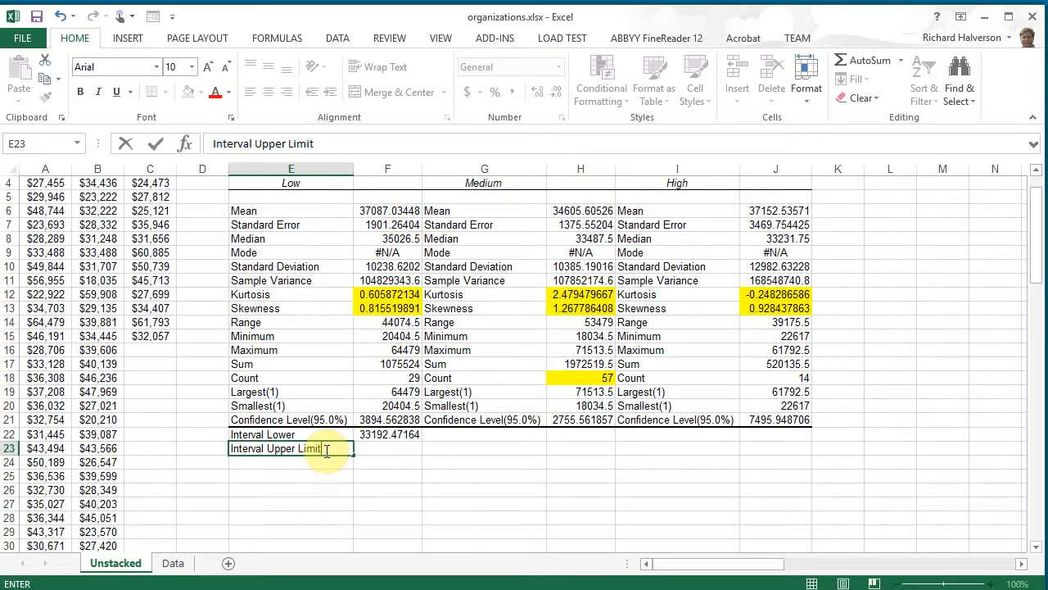
{"action": "left_click", "coordinate": [339, 434]}
{"action": "left_click", "coordinate": [308, 141]}
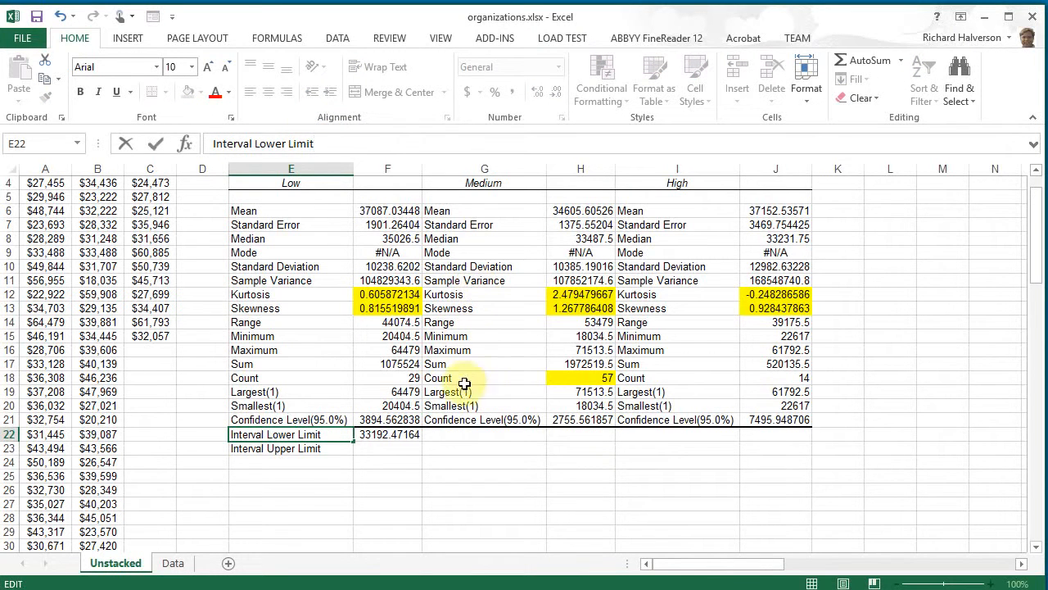
Step: Calculate the Low group's upper limit in F23 with =F6+F21, and review both limits against the mean in F6
{"action": "left_click", "coordinate": [390, 434]}
{"action": "left_click", "coordinate": [387, 449]}
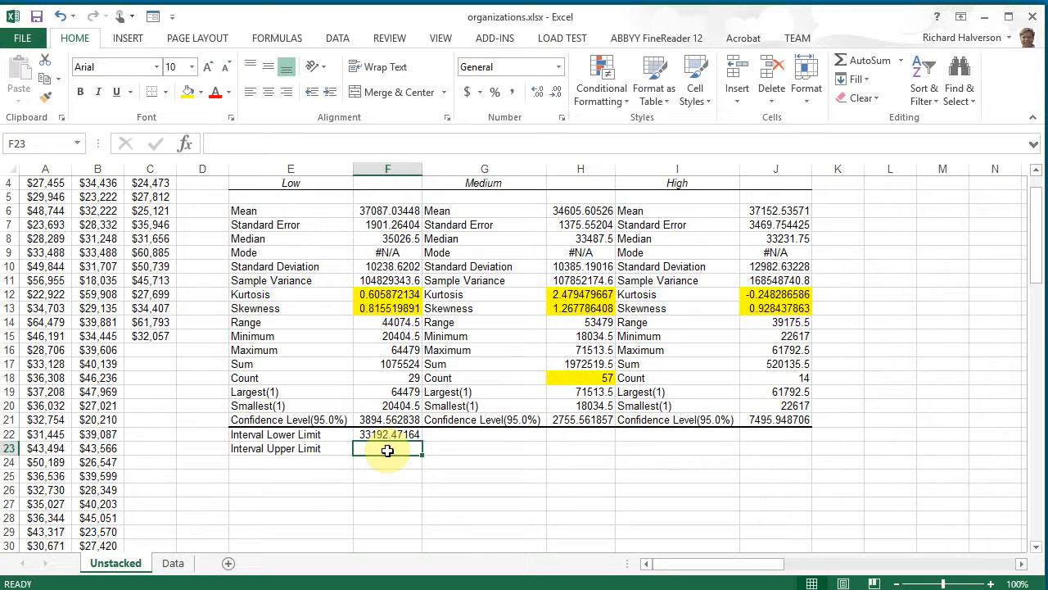
{"action": "type", "text": "="}
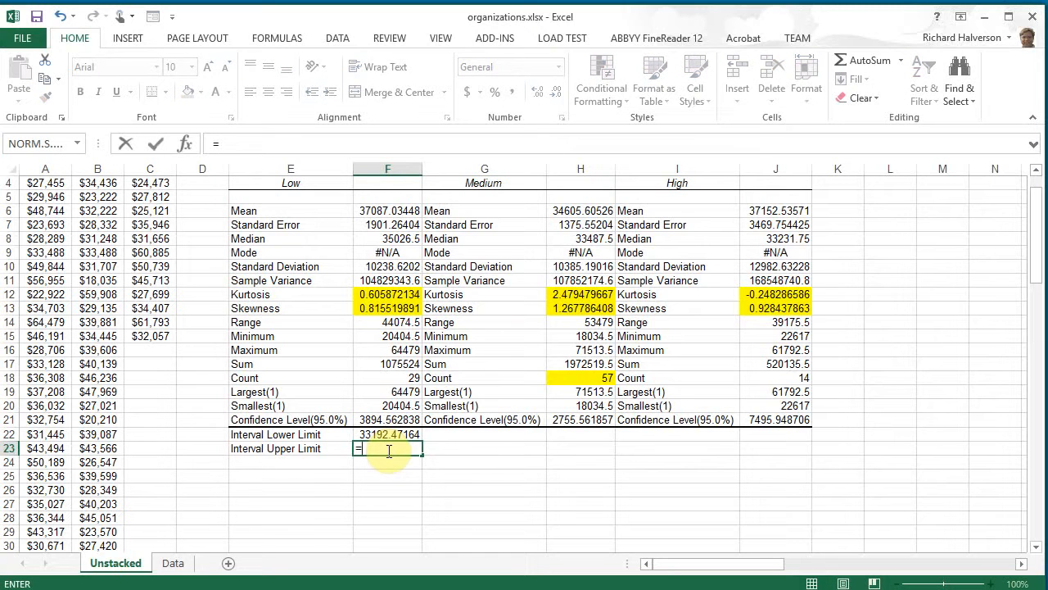
{"action": "left_click", "coordinate": [387, 212]}
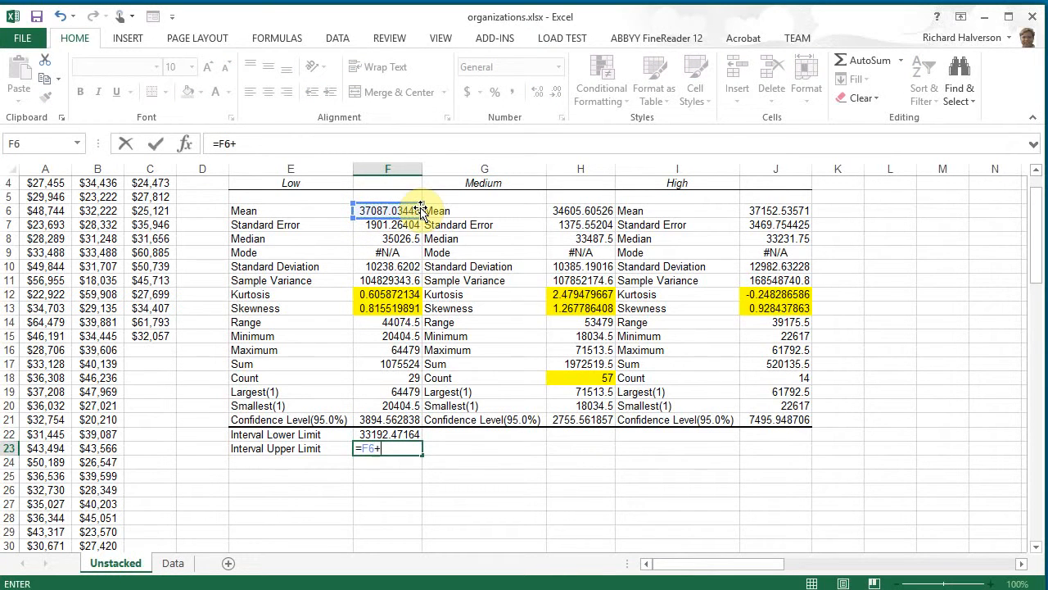
{"action": "left_click", "coordinate": [393, 421]}
{"action": "key", "text": "Return"}
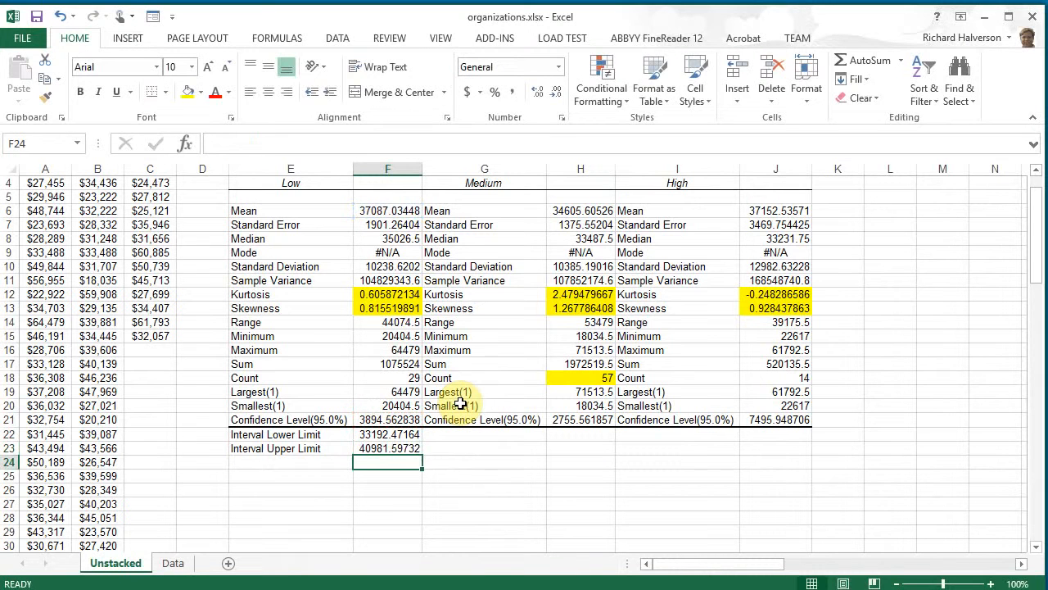
{"action": "left_click", "coordinate": [383, 434]}
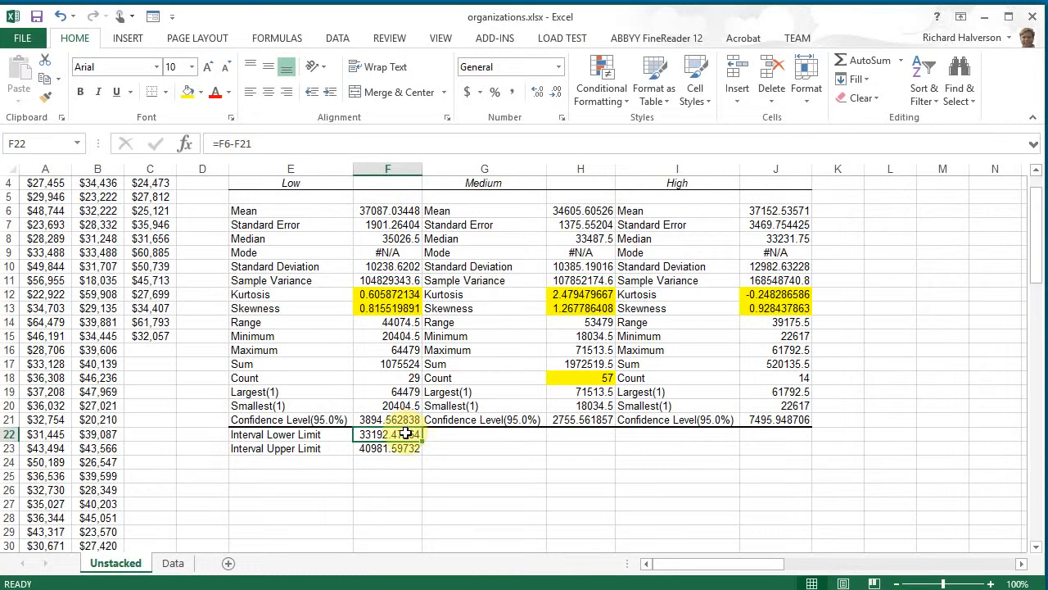
{"action": "left_click", "coordinate": [386, 211]}
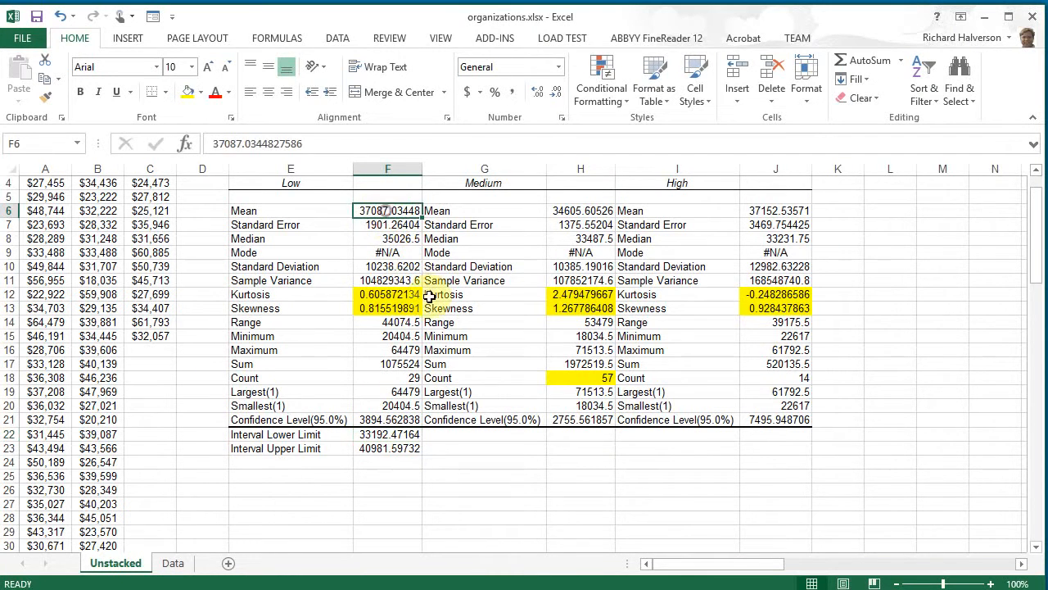
{"action": "left_click", "coordinate": [407, 449]}
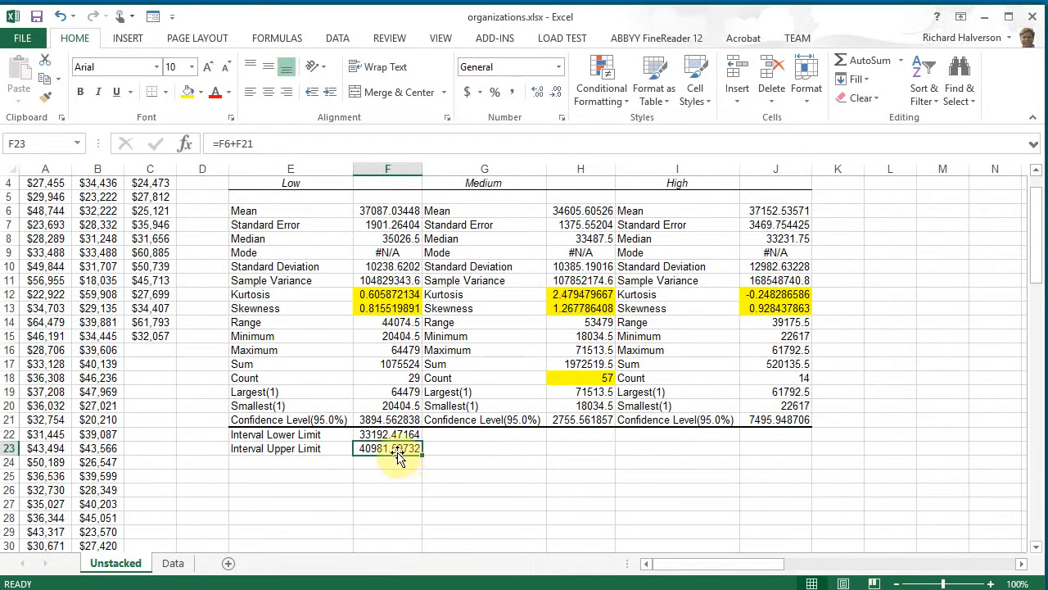
Step: Copy the Low group's interval labels and formulas in E22:F23 to the Medium group at G22 and the High group at I22
{"action": "left_click_drag", "start_coordinate": [313, 439], "coordinate": [384, 448]}
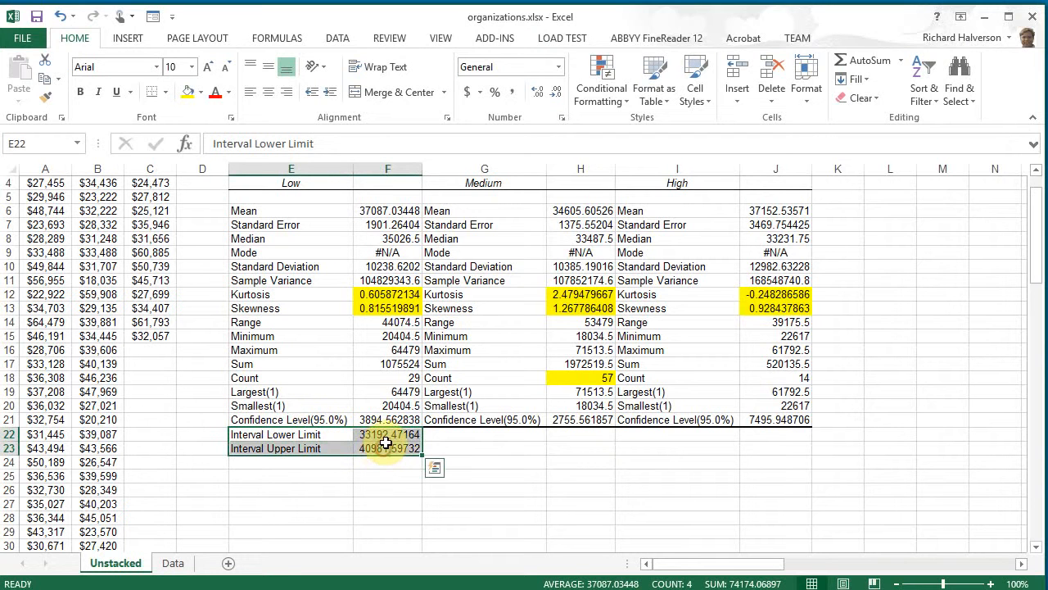
{"action": "right_click", "coordinate": [386, 443]}
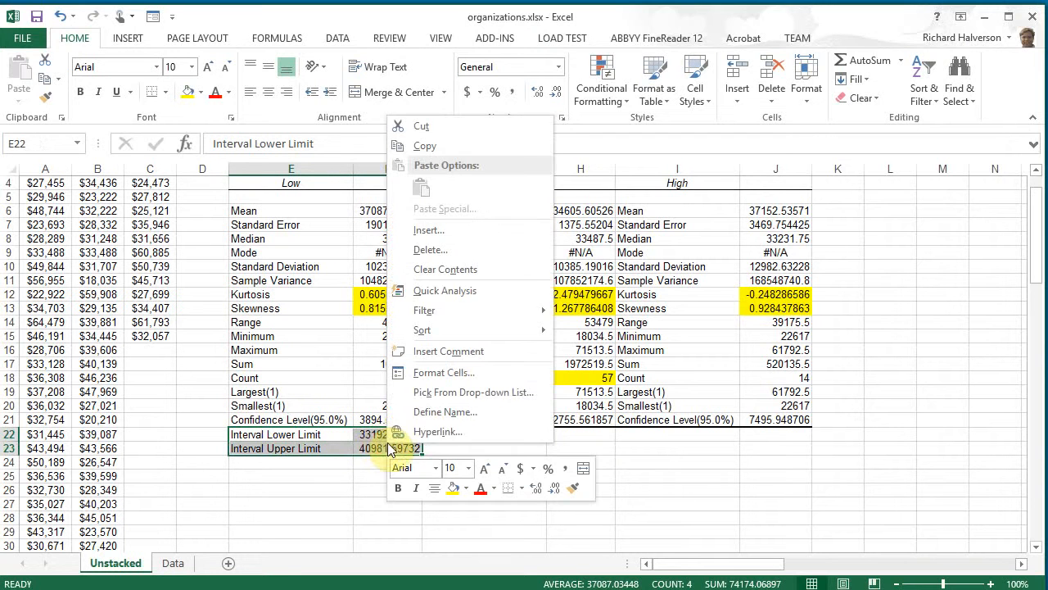
{"action": "left_click", "coordinate": [435, 150]}
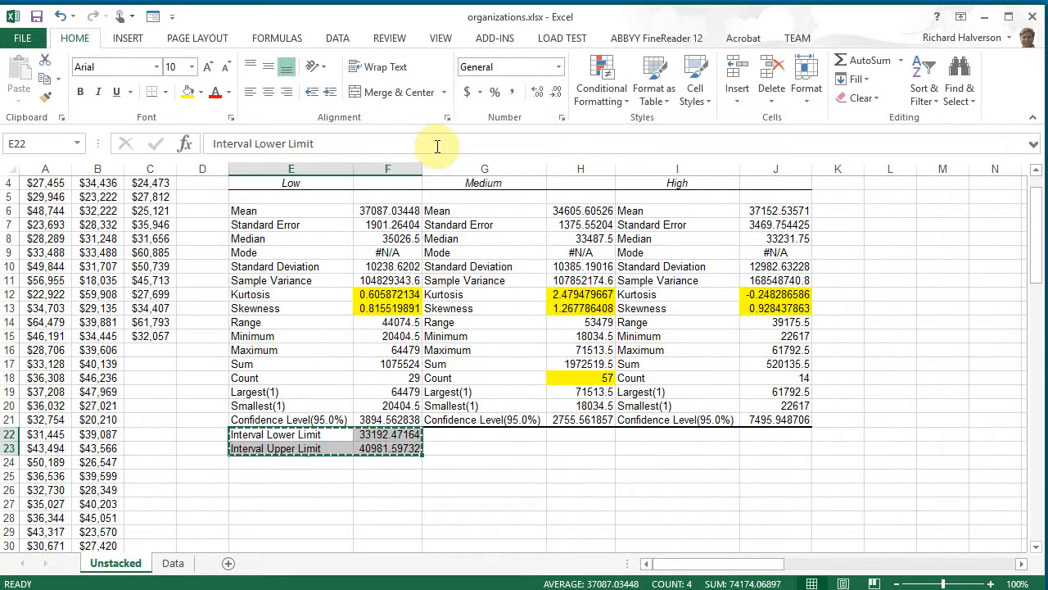
{"action": "left_click", "coordinate": [486, 434]}
{"action": "right_click", "coordinate": [486, 434]}
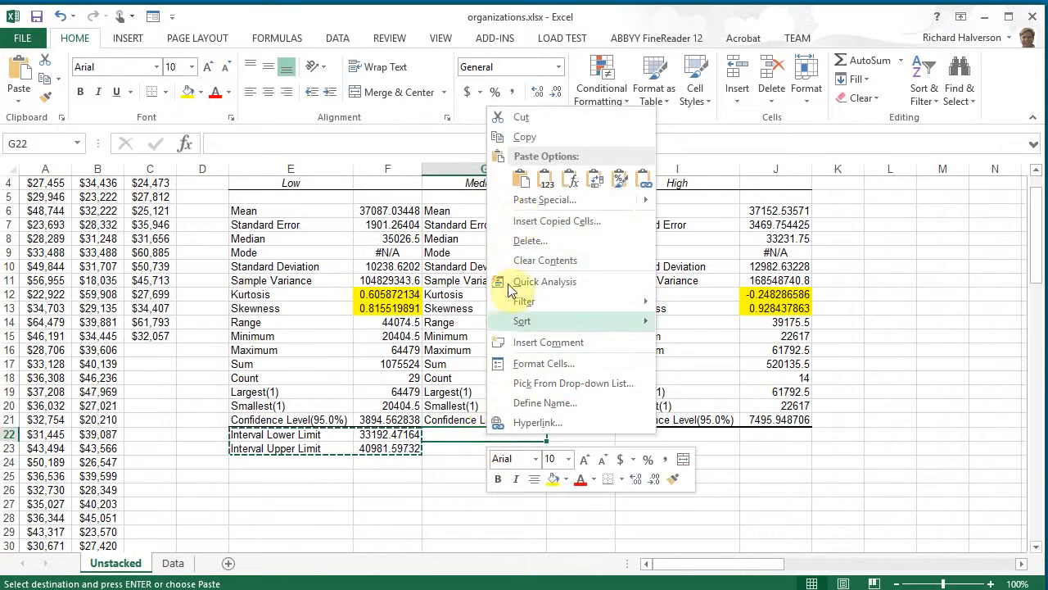
{"action": "left_click", "coordinate": [525, 178]}
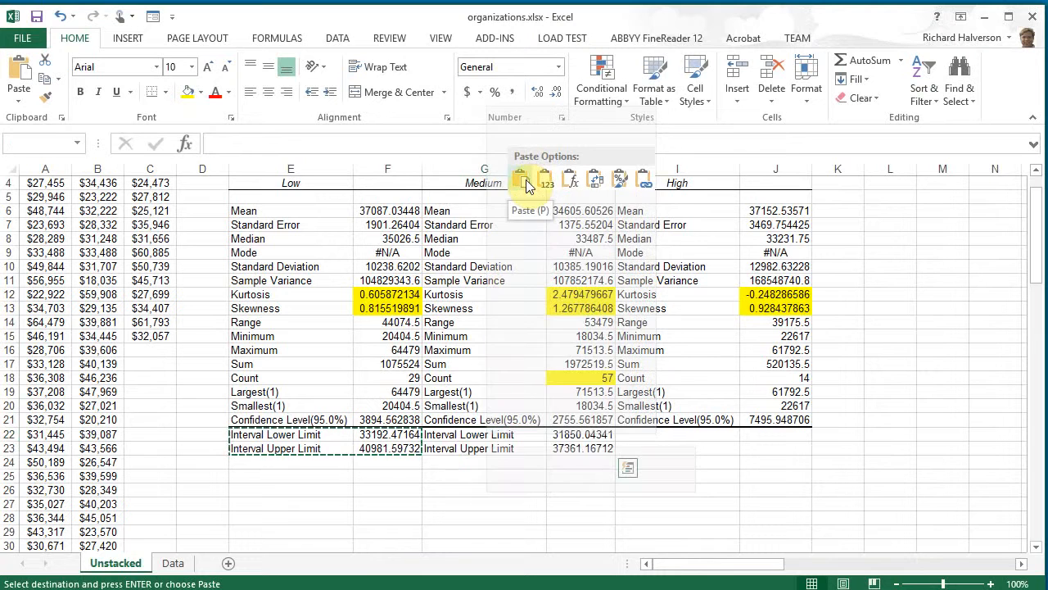
{"action": "left_click", "coordinate": [676, 432]}
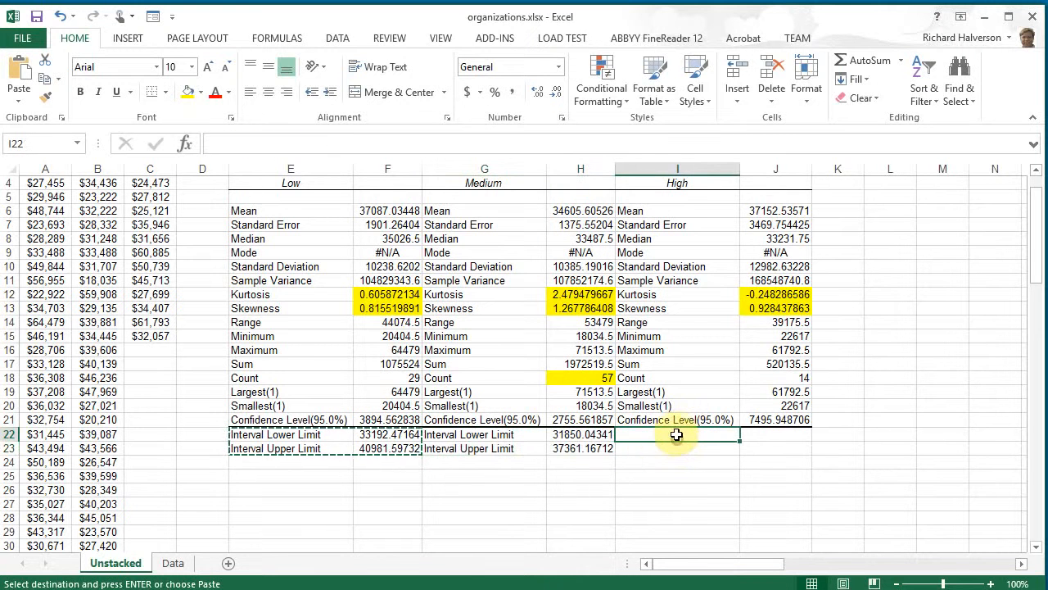
{"action": "right_click", "coordinate": [675, 432]}
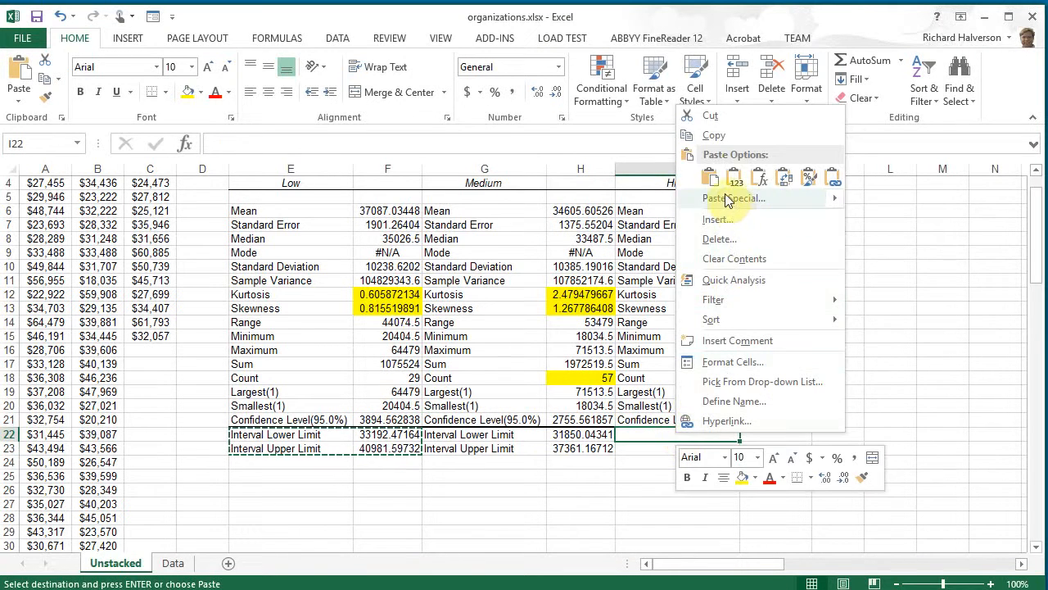
{"action": "left_click", "coordinate": [803, 231]}
Step: Check the High group's interval limits in J22:J23 against its confidence level in J21 and mean in J6
{"action": "left_click", "coordinate": [774, 434]}
{"action": "left_click", "coordinate": [774, 420]}
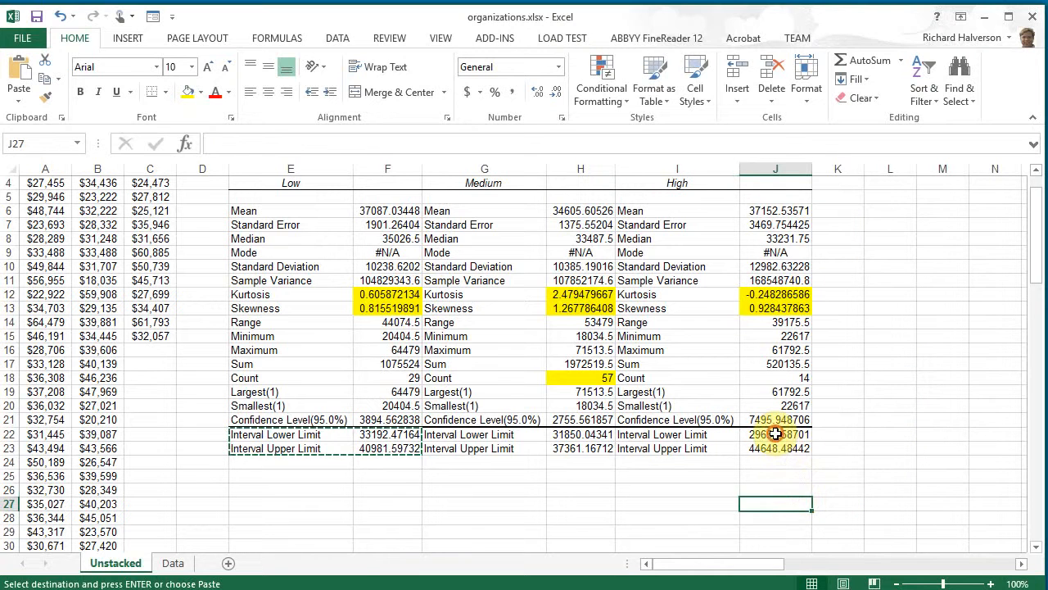
{"action": "left_click", "coordinate": [774, 434]}
{"action": "left_click", "coordinate": [774, 447]}
{"action": "left_click", "coordinate": [774, 211]}
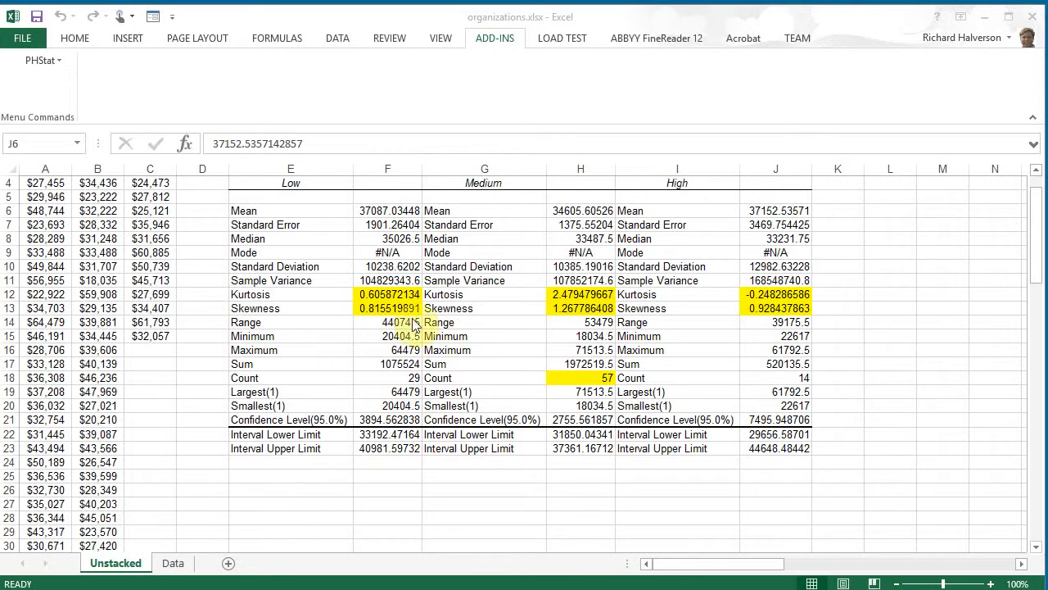
Step: Review the interval limit formulas for the Low group in F22:F23 and the Medium group's lower limit in H22
{"action": "left_click", "coordinate": [375, 433]}
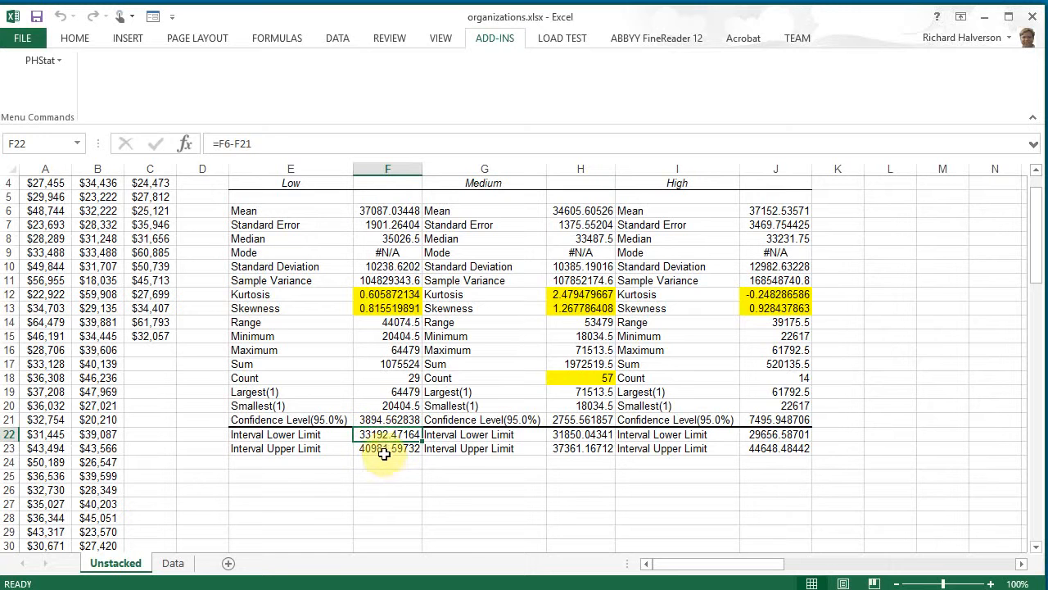
{"action": "left_click", "coordinate": [384, 453]}
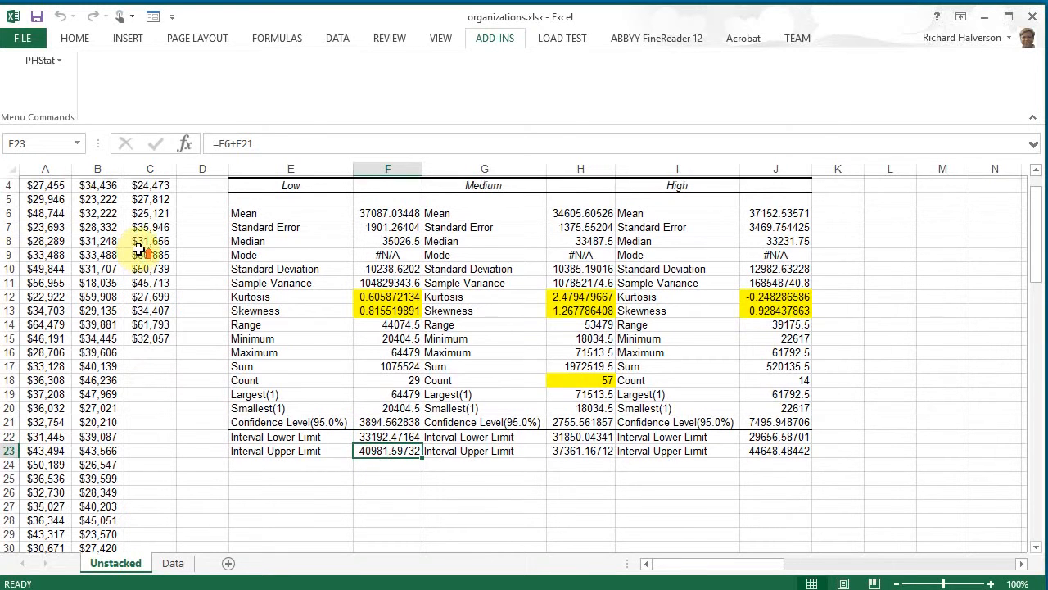
{"action": "scroll", "coordinate": [81, 242], "scroll_direction": "up", "scroll_amount": 1}
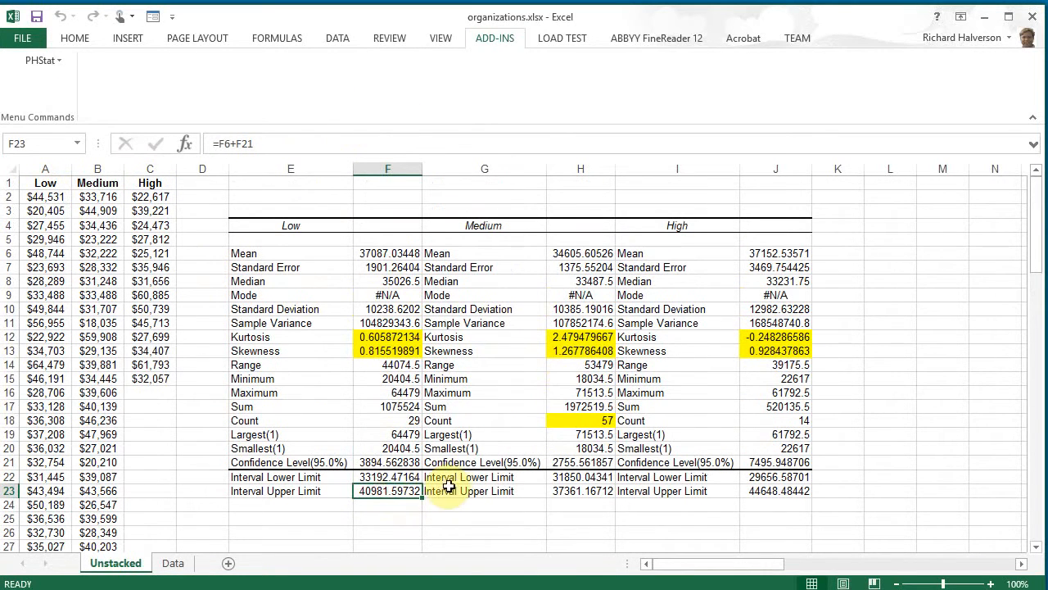
{"action": "left_click", "coordinate": [491, 477]}
{"action": "left_click", "coordinate": [580, 476]}
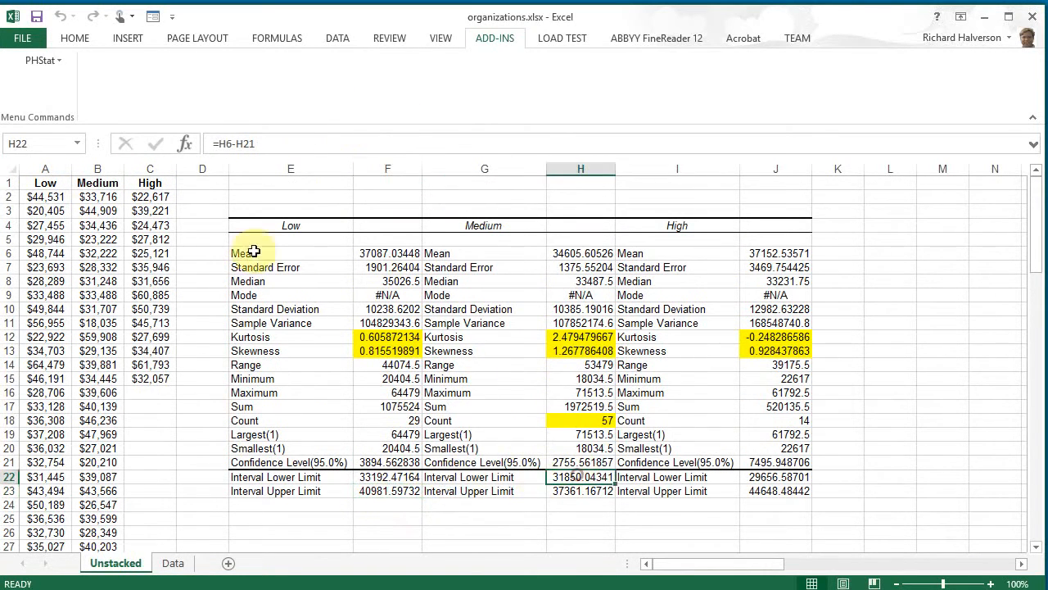
Step: Run PHStat's Estimate for the Mean, sigma unknown, at 95% confidence, using the labelled Low wages in A1:A30 as the unknown-statistics sample
{"action": "left_click", "coordinate": [55, 60]}
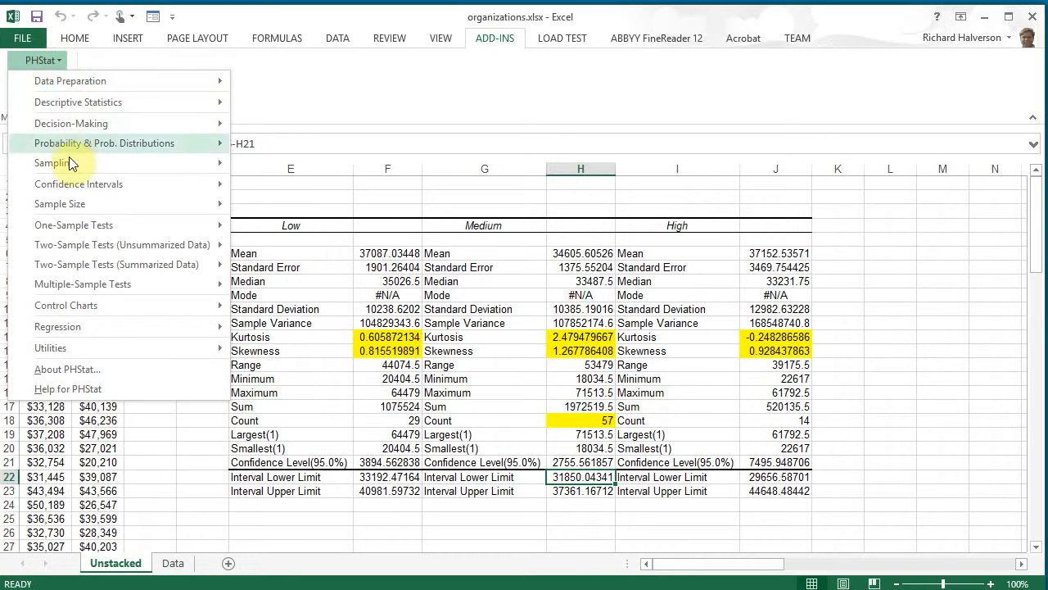
{"action": "mouse_move", "coordinate": [74, 184]}
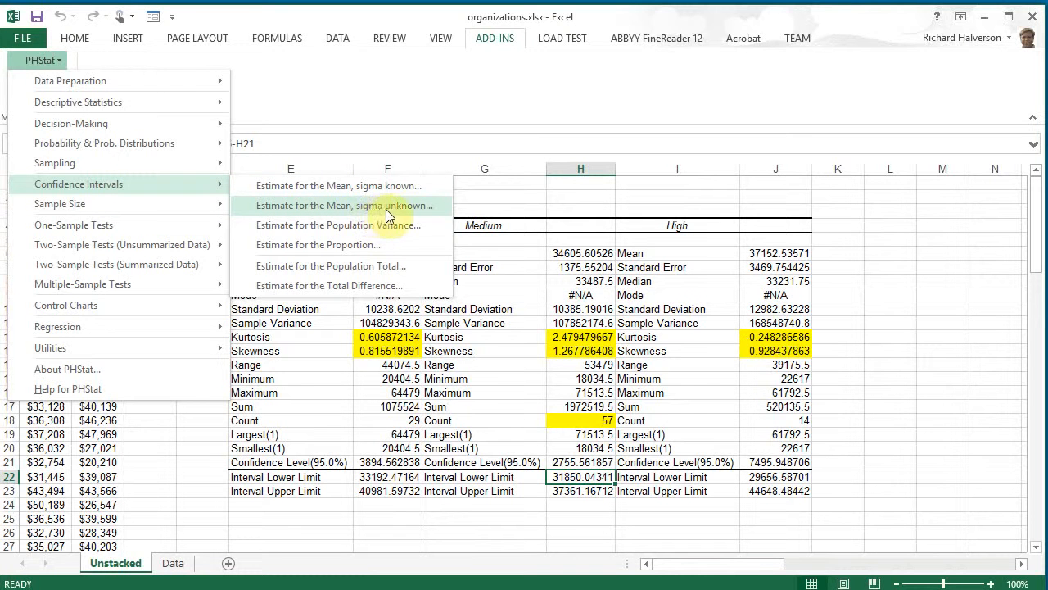
{"action": "left_click", "coordinate": [418, 208]}
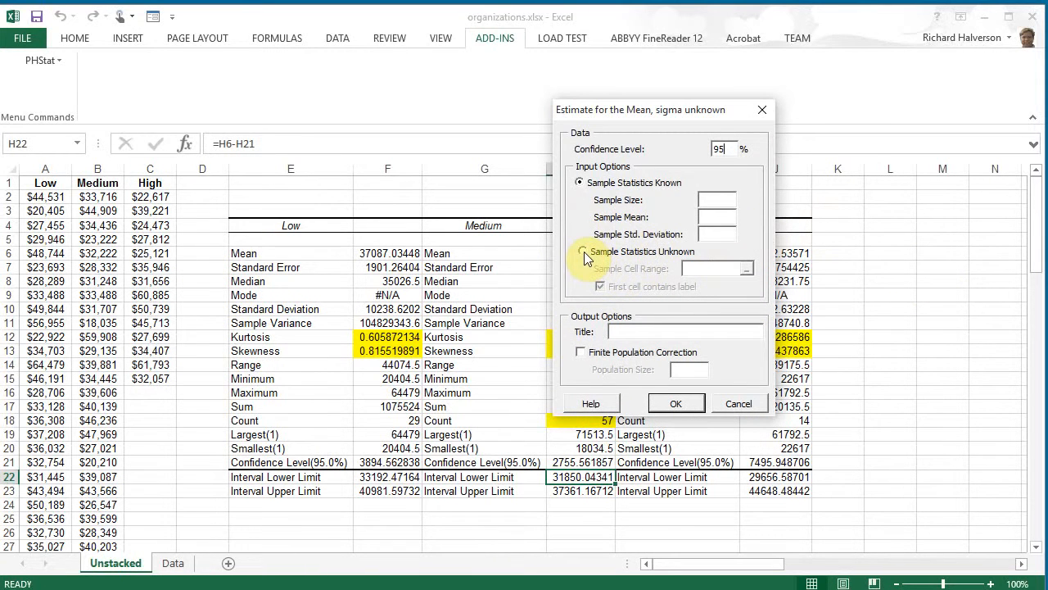
{"action": "left_click", "coordinate": [583, 251]}
{"action": "left_click", "coordinate": [701, 269]}
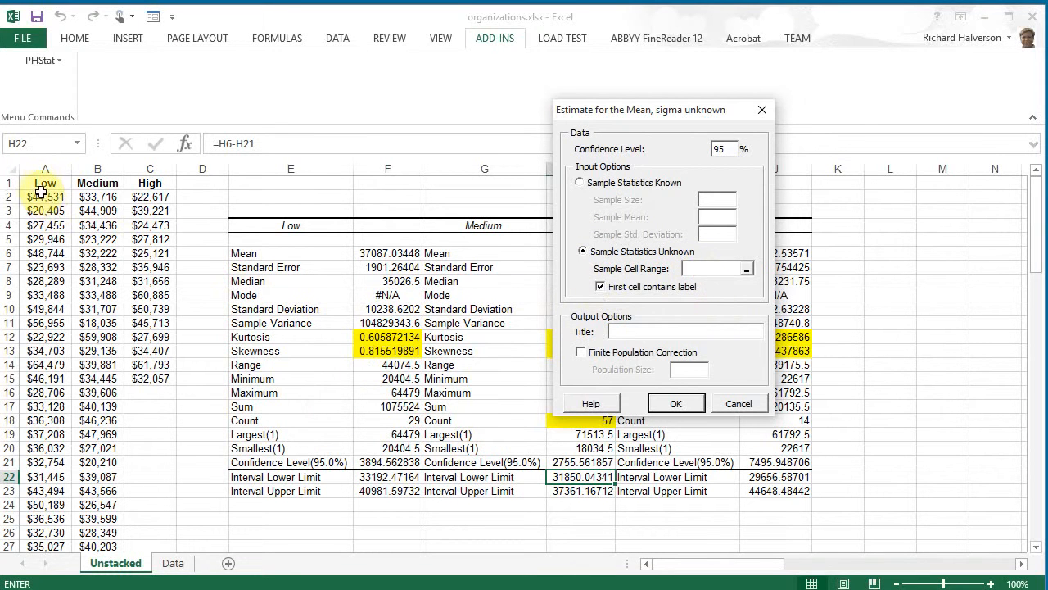
{"action": "left_click_drag", "start_coordinate": [45, 183], "coordinate": [41, 465]}
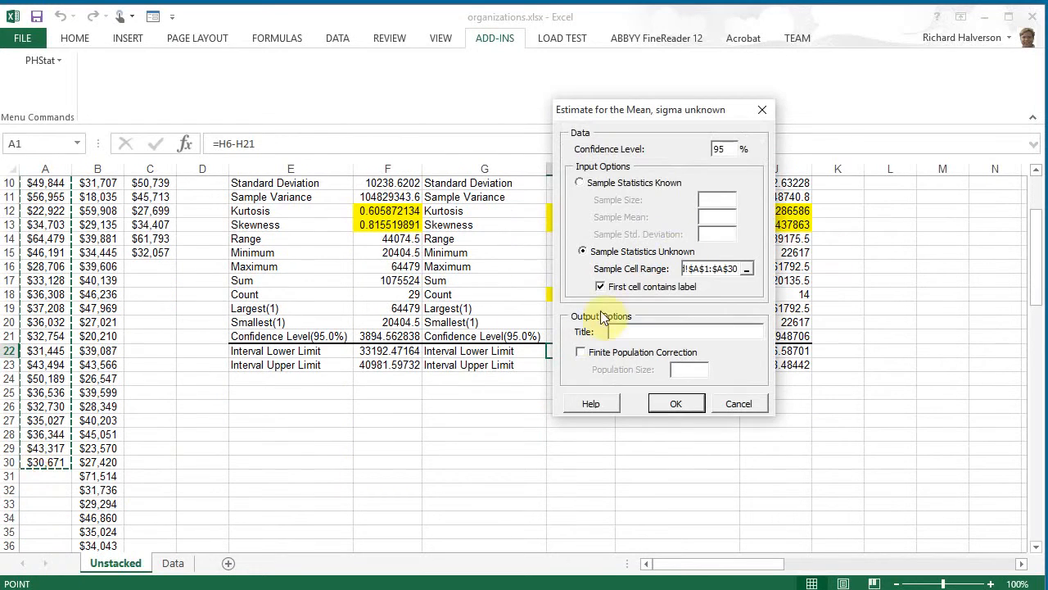
{"action": "left_click", "coordinate": [677, 403]}
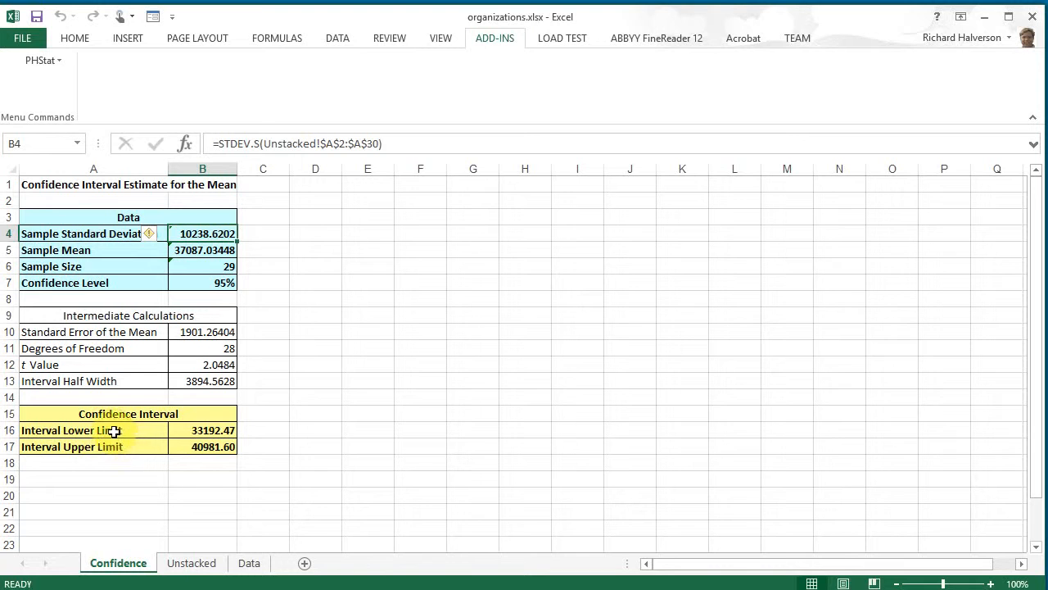
Step: Copy the Confidence Interval block A15:B17 to E25 on the Unstacked sheet as values only, and check its limits in F26:F27
{"action": "left_click_drag", "start_coordinate": [108, 418], "coordinate": [215, 439]}
{"action": "right_click", "coordinate": [214, 434]}
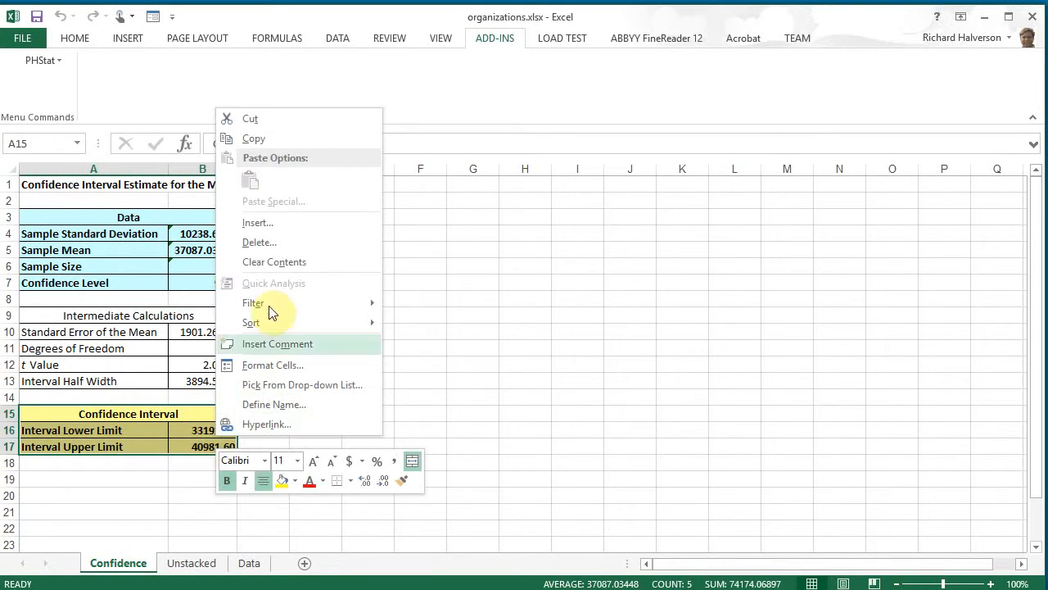
{"action": "left_click", "coordinate": [268, 141]}
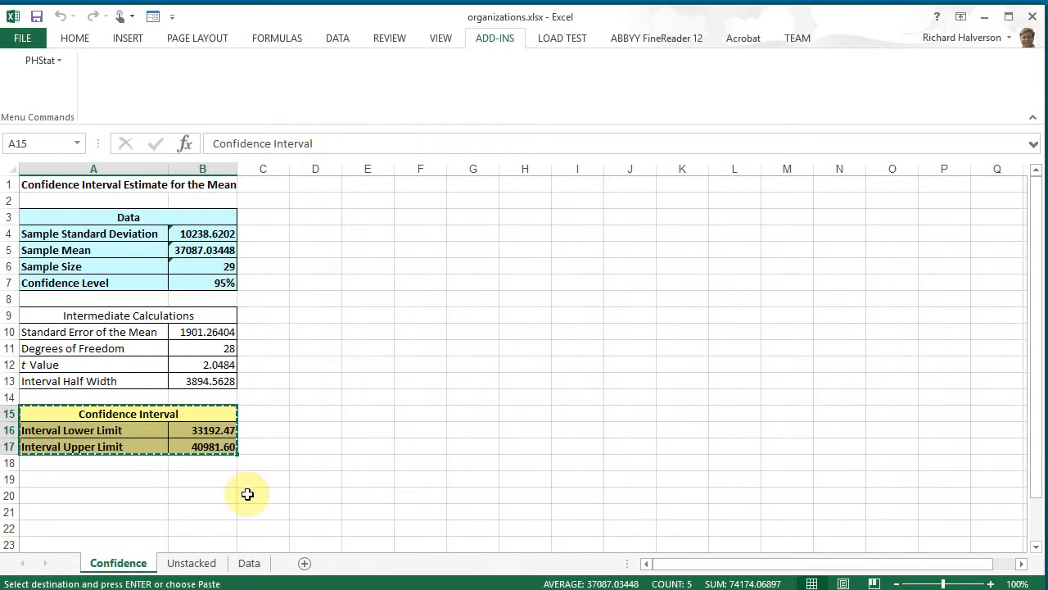
{"action": "left_click", "coordinate": [246, 565]}
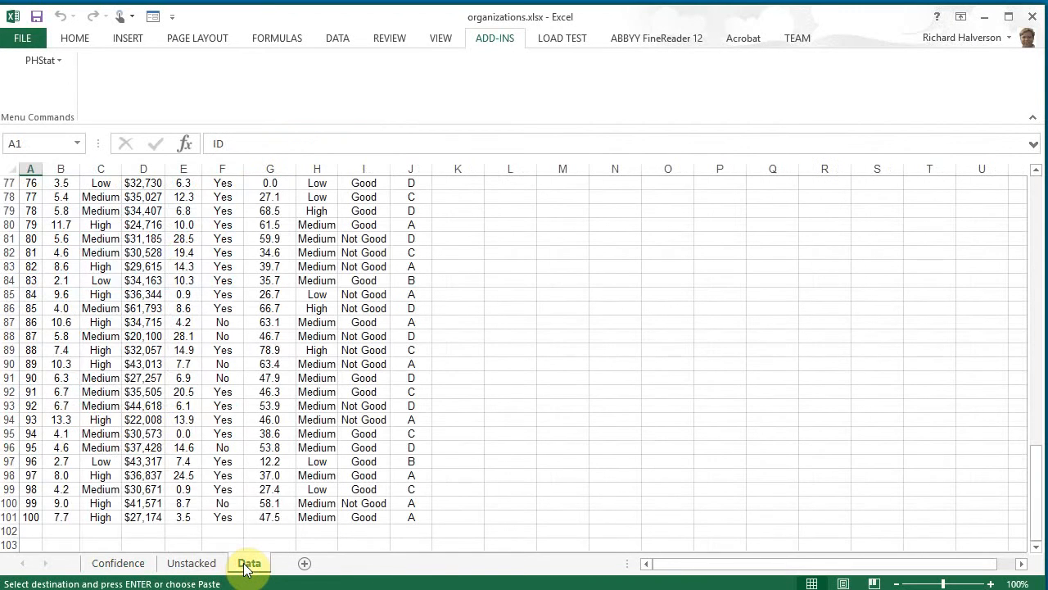
{"action": "left_click", "coordinate": [192, 564]}
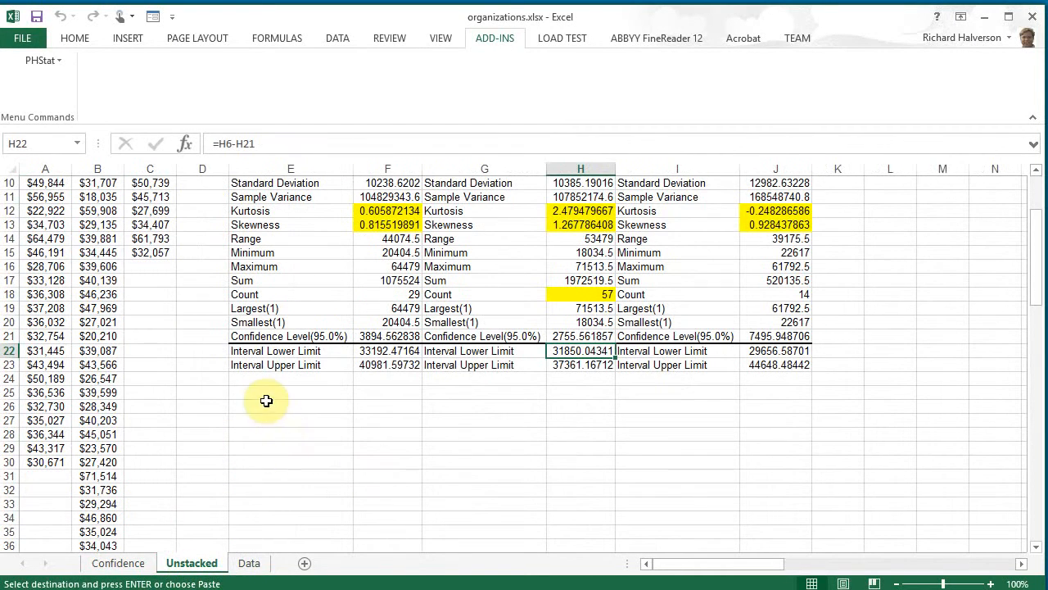
{"action": "left_click", "coordinate": [264, 395]}
{"action": "right_click", "coordinate": [265, 395]}
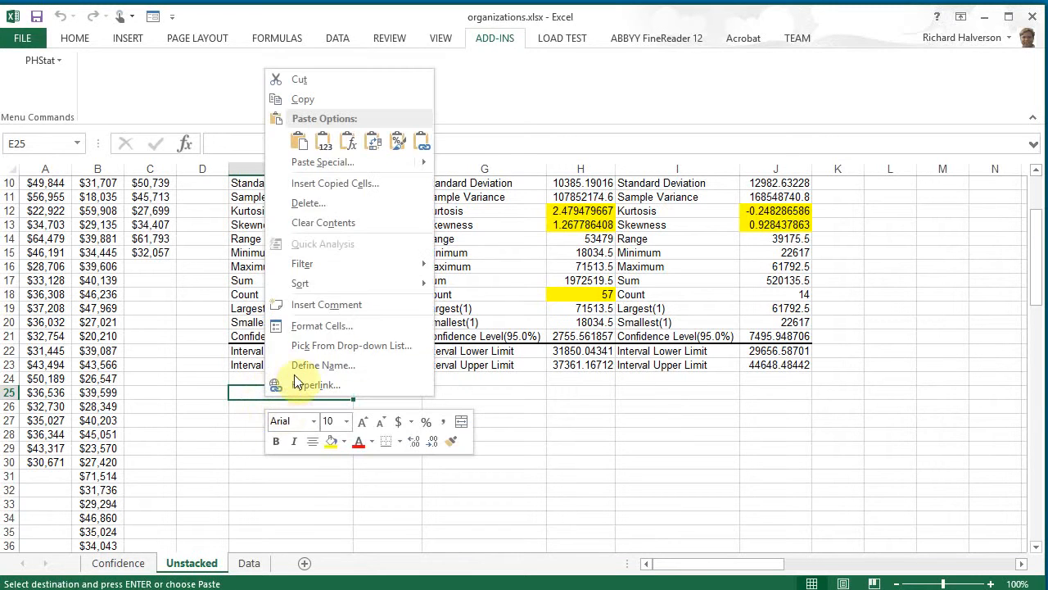
{"action": "left_click", "coordinate": [324, 143]}
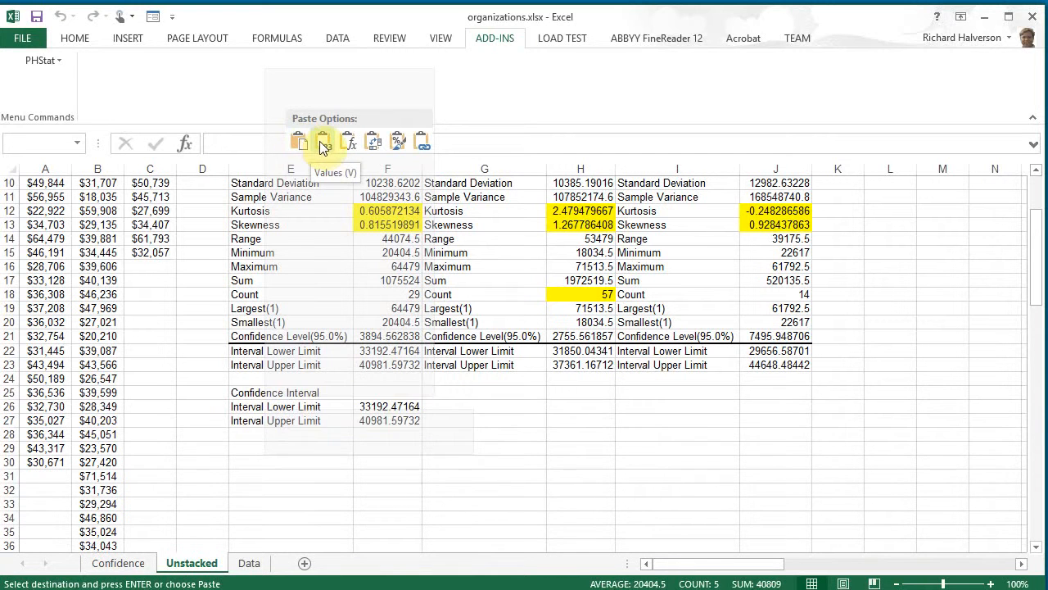
{"action": "left_click", "coordinate": [323, 143]}
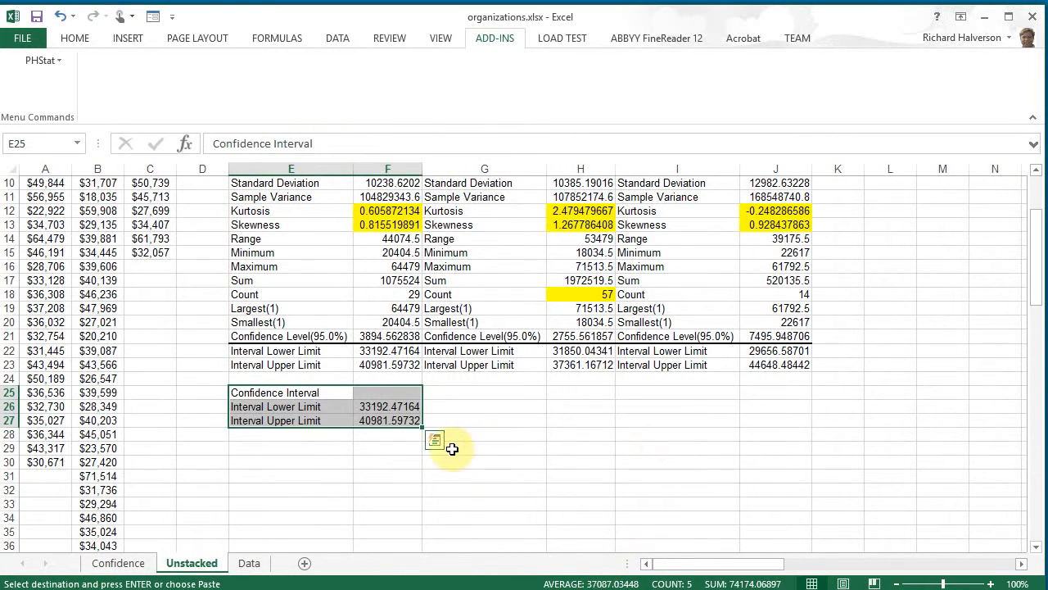
{"action": "left_click", "coordinate": [387, 407]}
{"action": "left_click", "coordinate": [401, 420]}
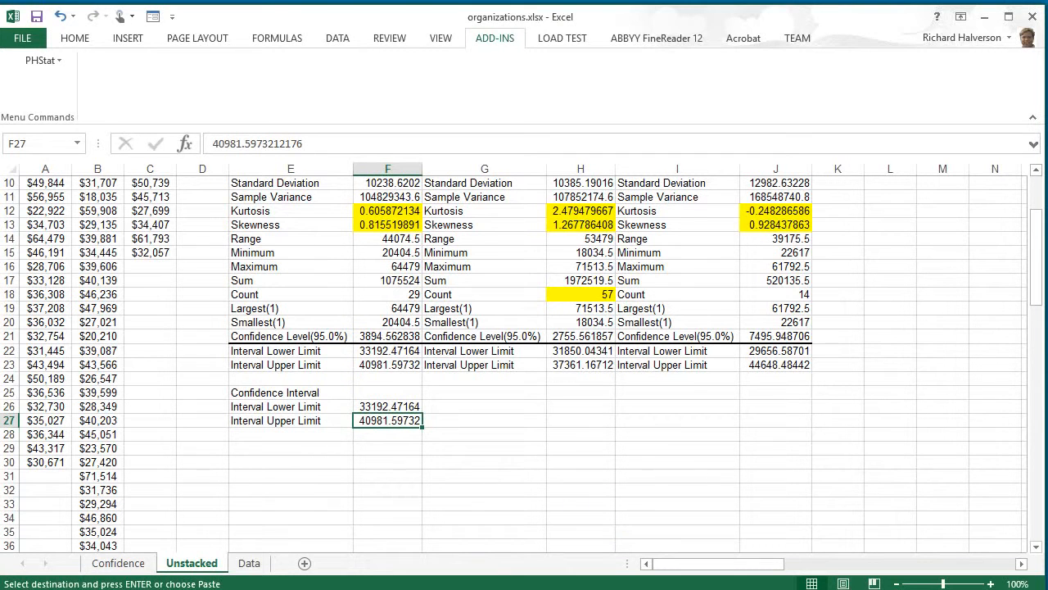
Step: Switch to the problem set PDF in Acrobat to read Question D, and return to the Excel workbook with F29 selected
{"action": "key", "text": "alt+Tab"}
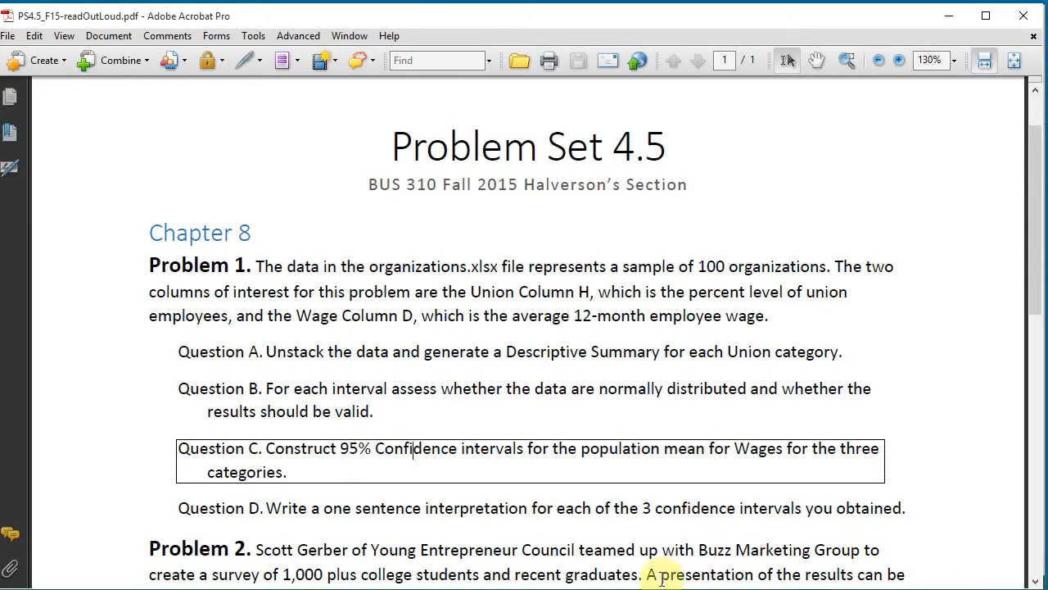
{"action": "left_click", "coordinate": [498, 512]}
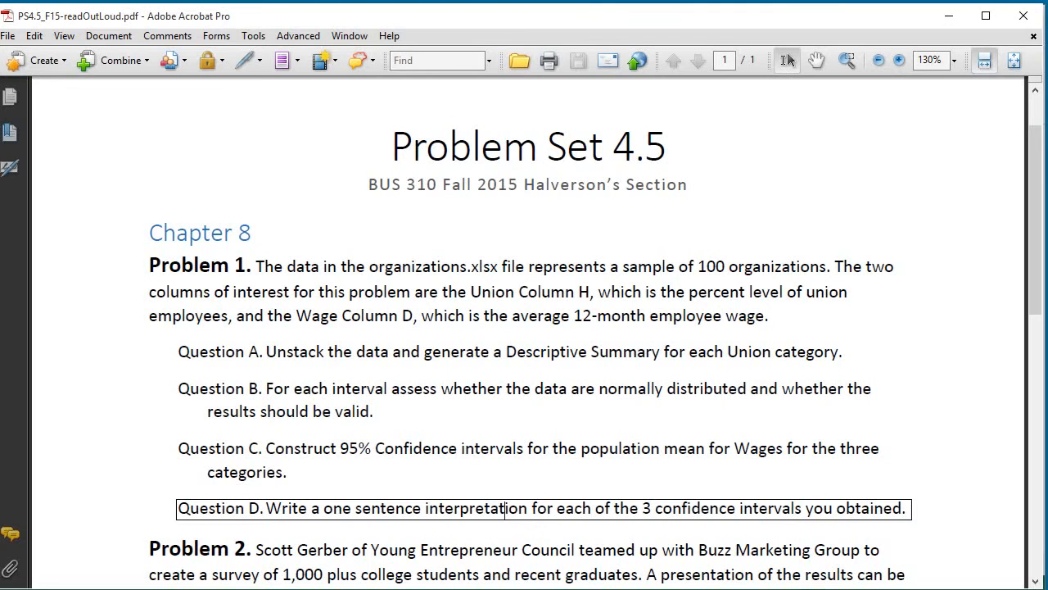
{"action": "key", "text": "alt+Tab"}
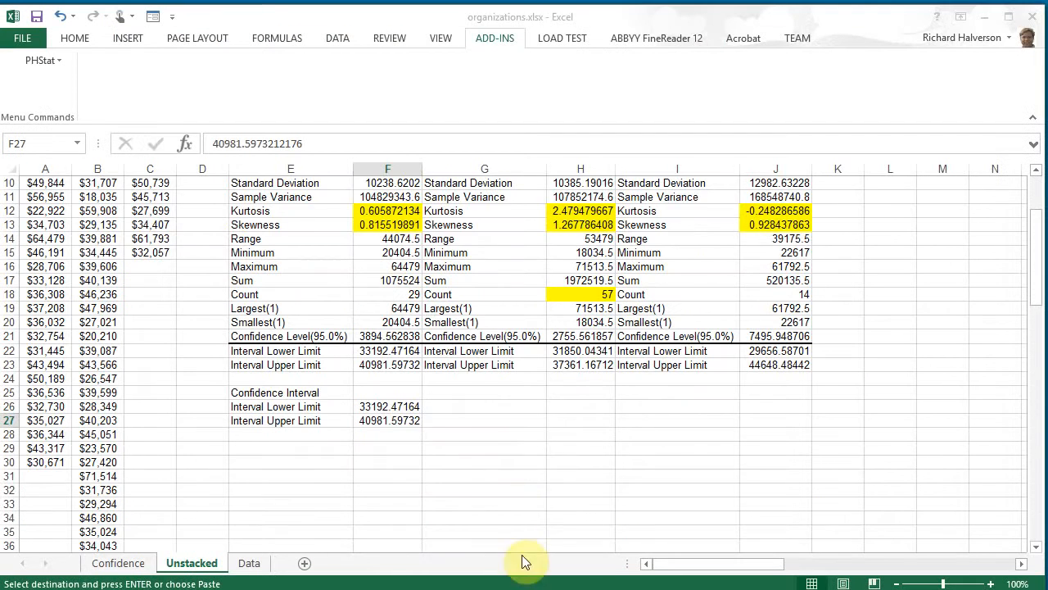
{"action": "scroll", "coordinate": [524, 451], "scroll_direction": "up", "scroll_amount": 1}
{"action": "scroll", "coordinate": [458, 453], "scroll_direction": "down", "scroll_amount": 2}
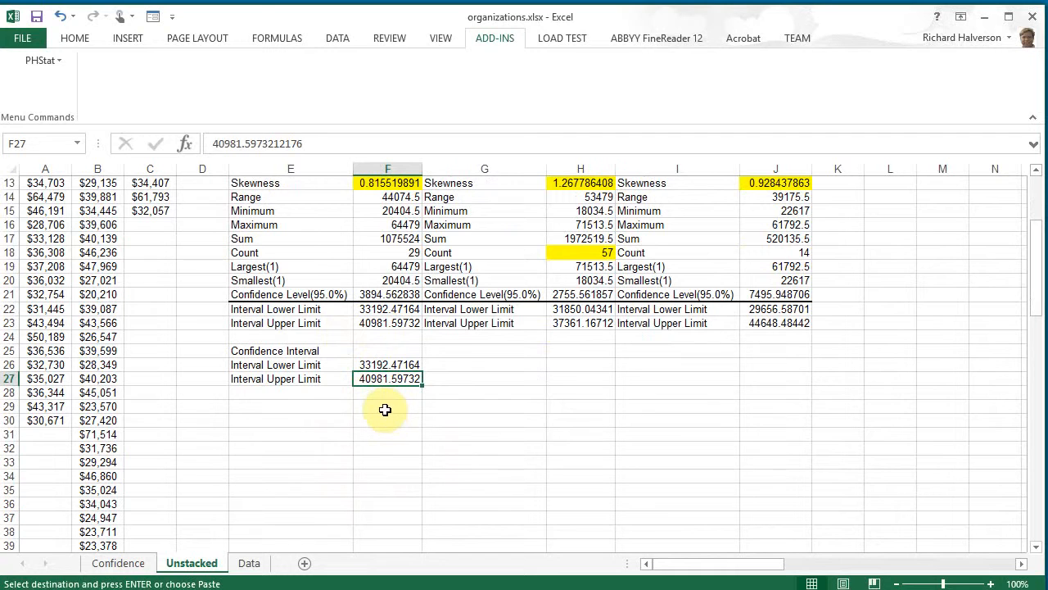
{"action": "left_click", "coordinate": [384, 405]}
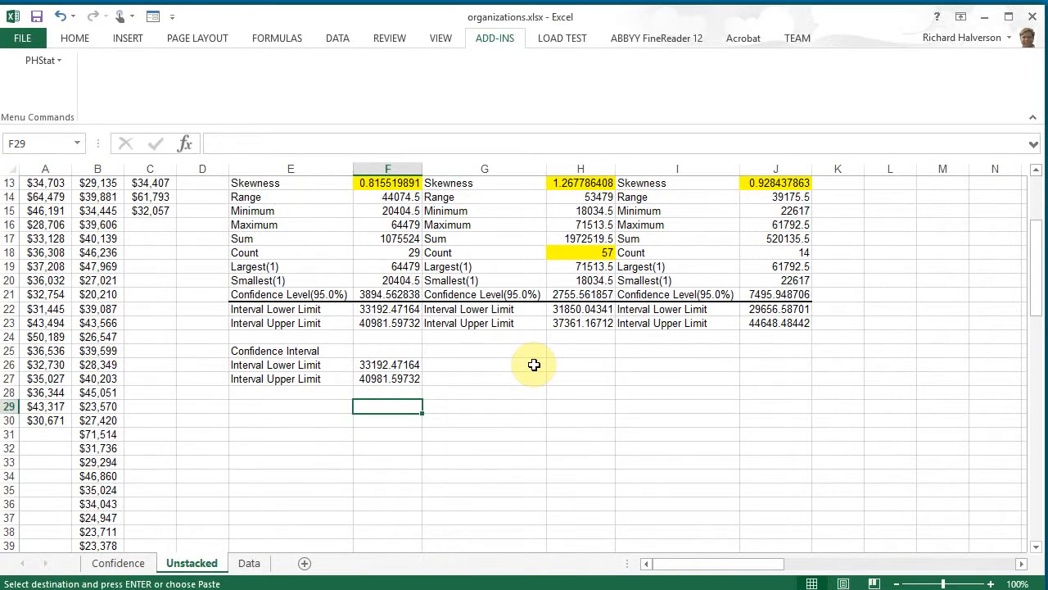
{"action": "type", "text": "We are"}
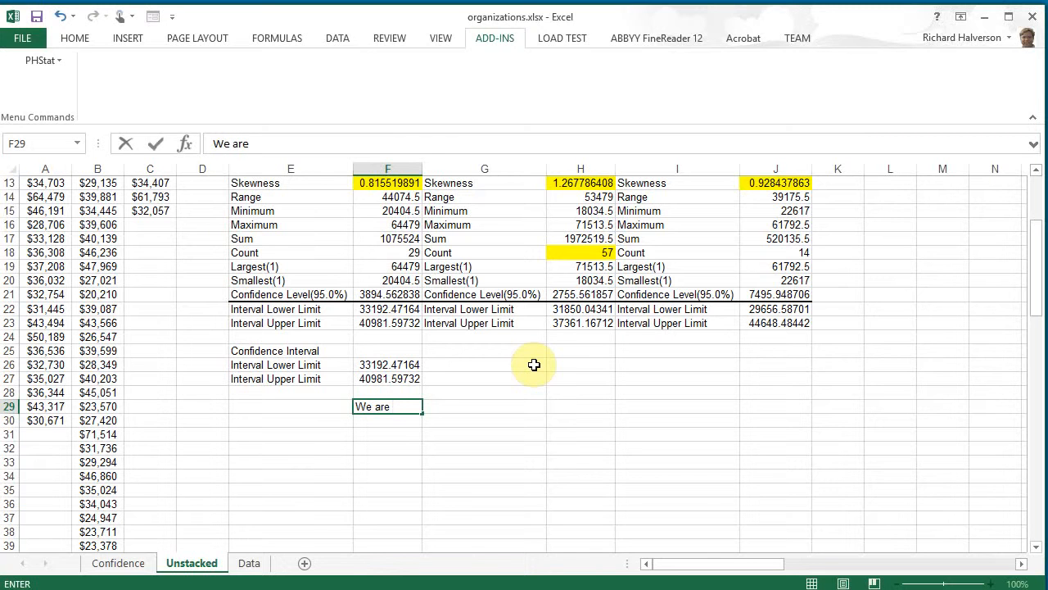
{"action": "key", "text": "BackSpace"}
{"action": "key", "text": "BackSpace"}
{"action": "key", "text": "BackSpace"}
{"action": "key", "text": "BackSpace"}
{"action": "key", "text": "BackSpace"}
{"action": "key", "text": "BackSpace"}
Step: Start a formula in F29 joining "We are 95% confident that the average wage for " to the Low group's name in E4
{"action": "type", "text": "=\"We are "}
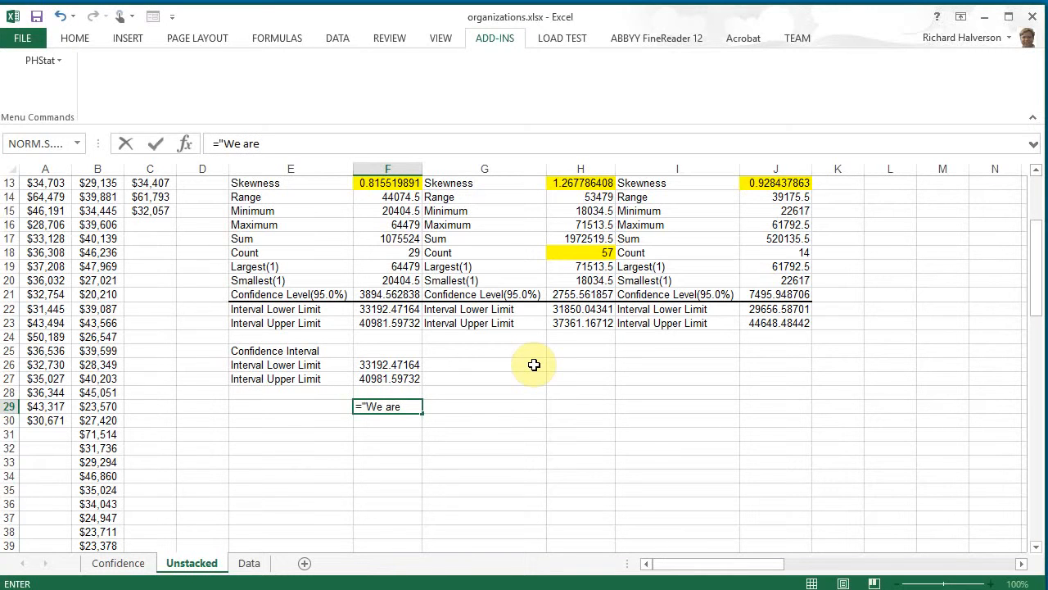
{"action": "type", "text": "95% confid"}
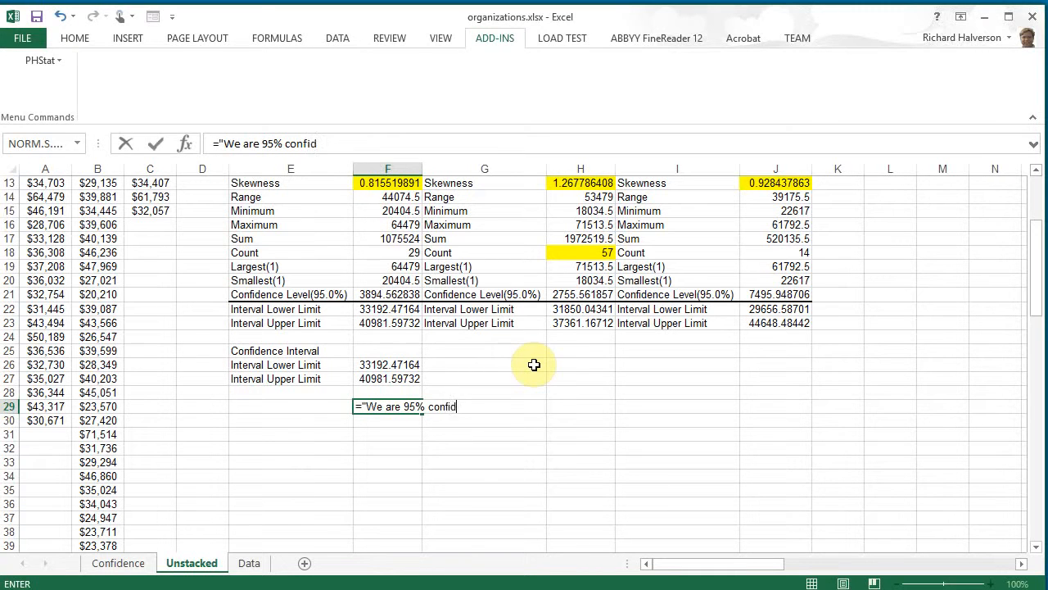
{"action": "type", "text": "ent that the average wage for"}
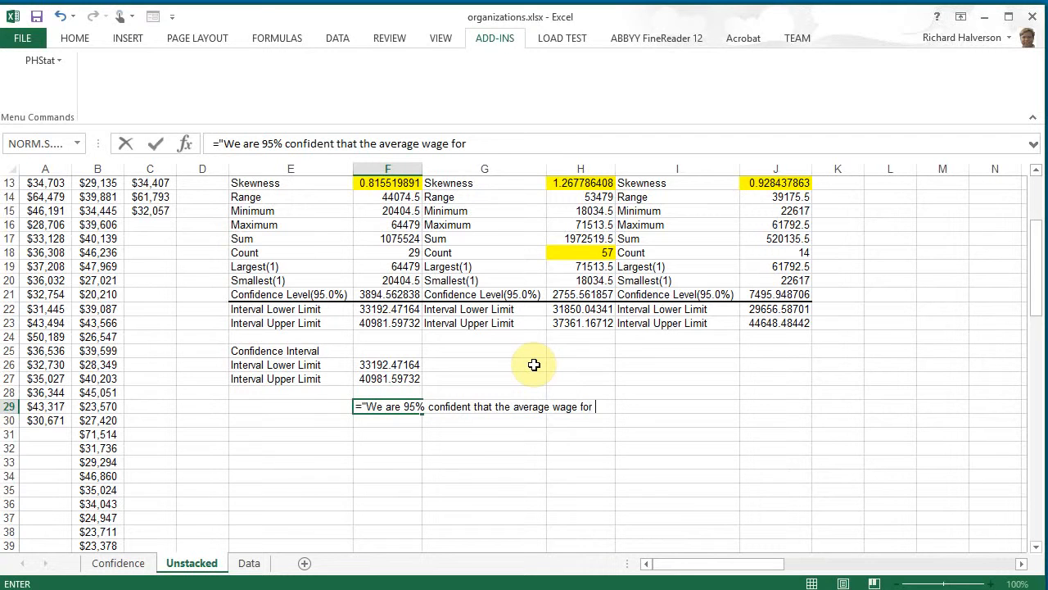
{"action": "scroll", "coordinate": [534, 364], "scroll_direction": "up", "scroll_amount": 3}
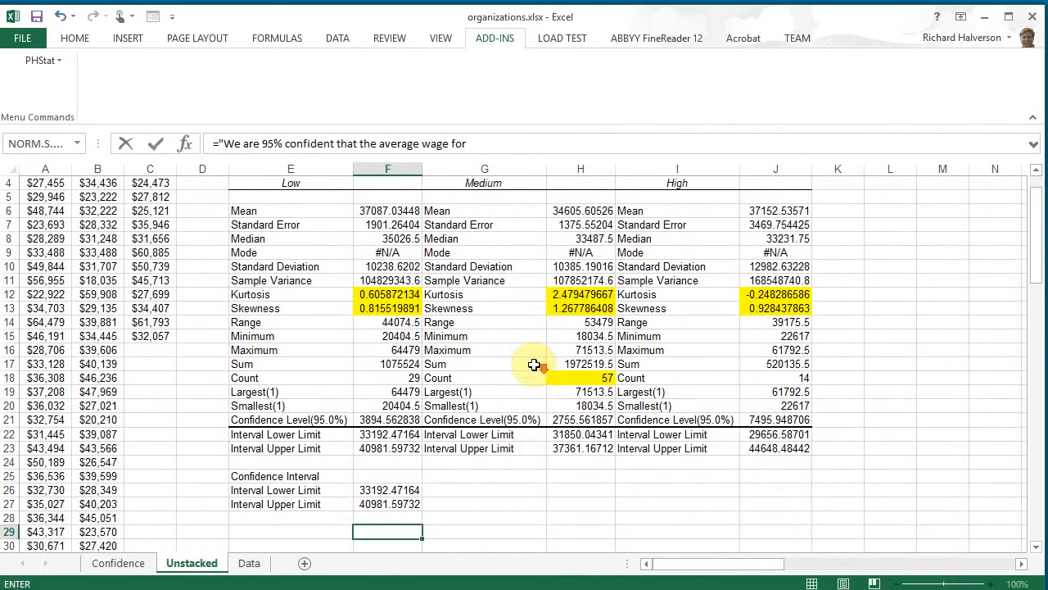
{"action": "scroll", "coordinate": [534, 364], "scroll_direction": "down", "scroll_amount": 1}
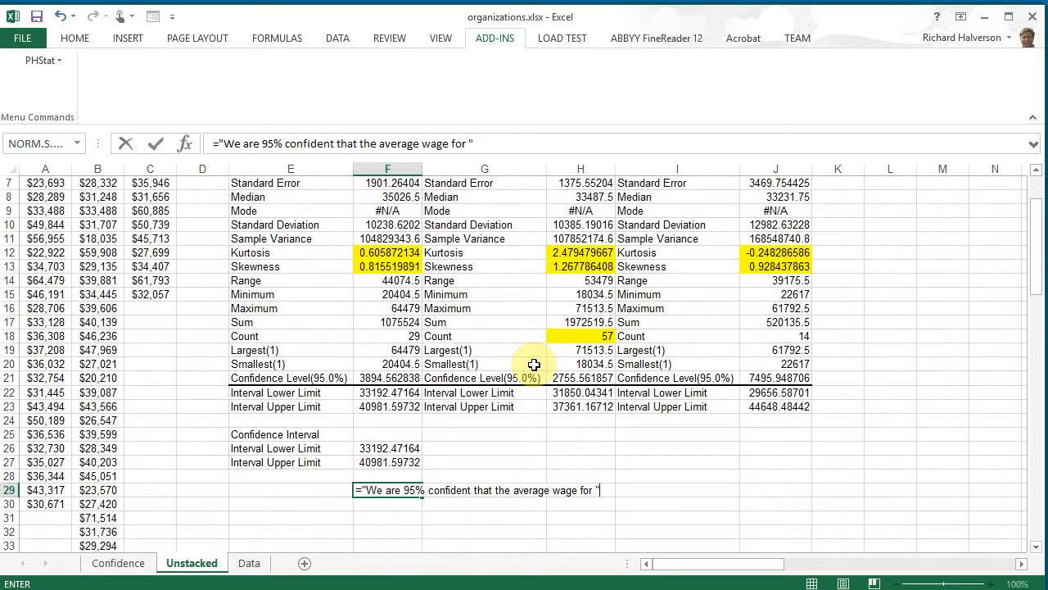
{"action": "type", "text": "&"}
{"action": "scroll", "coordinate": [534, 364], "scroll_direction": "up", "scroll_amount": 2}
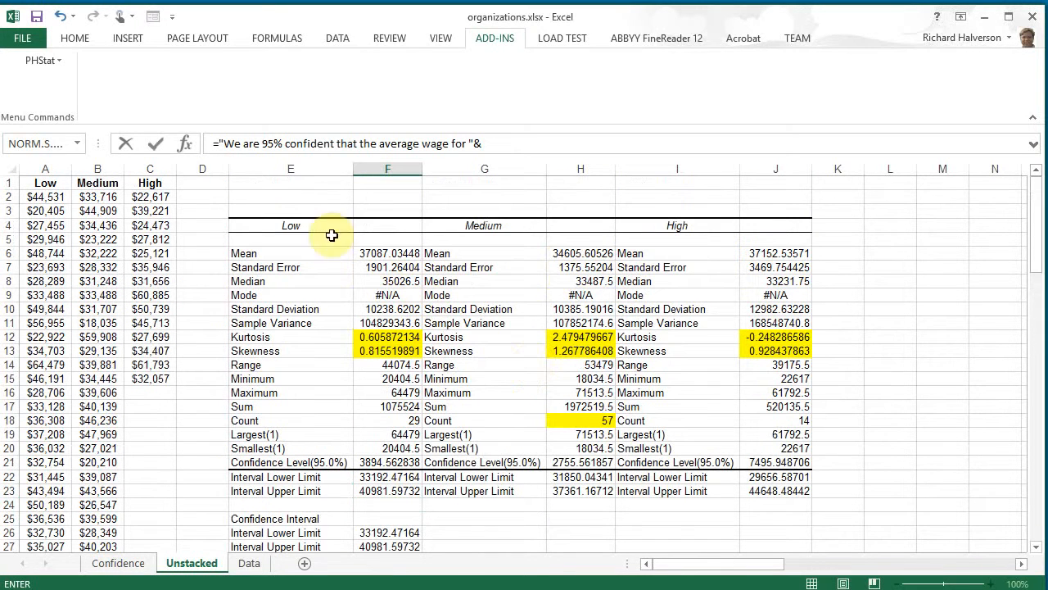
{"action": "left_click", "coordinate": [300, 224]}
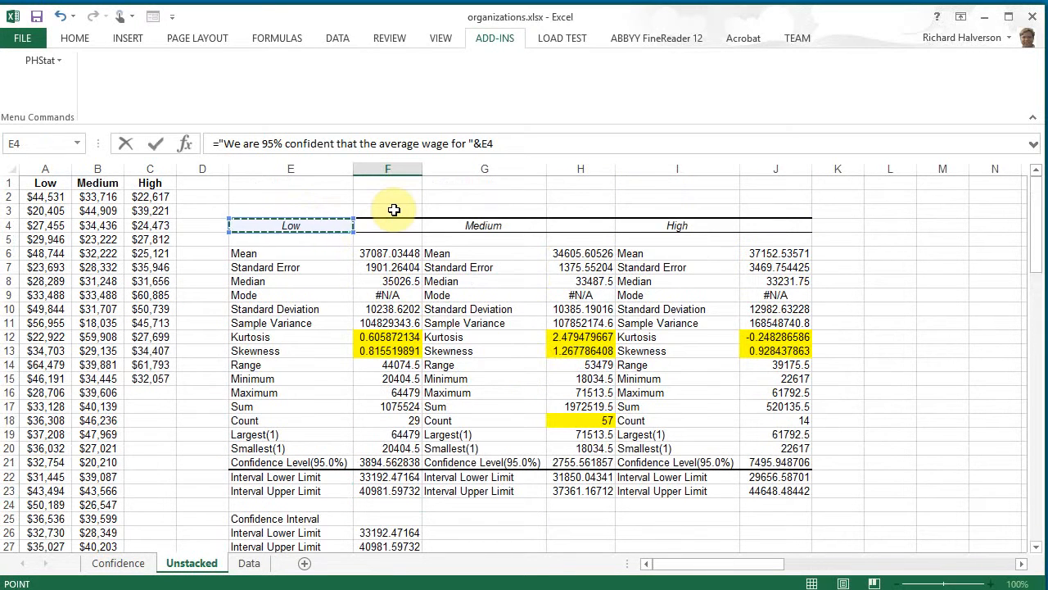
Step: Complete the F29 formula with " percentage union organizations is between ", the lower limit in F22, " and ", and the upper limit in F23
{"action": "type", "text": "&\" percentage"}
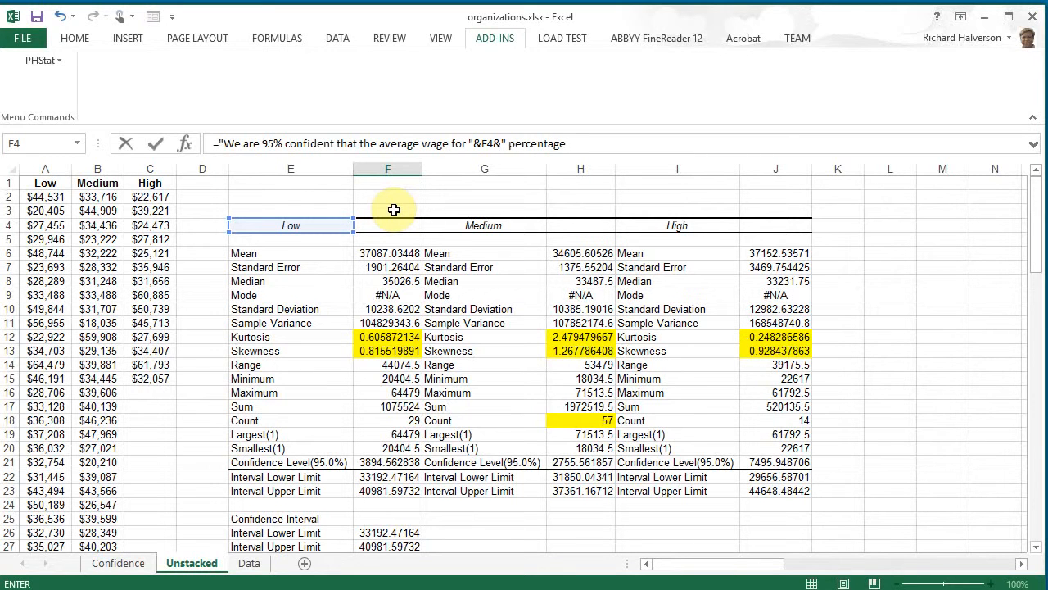
{"action": "type", "text": " union organizations is"}
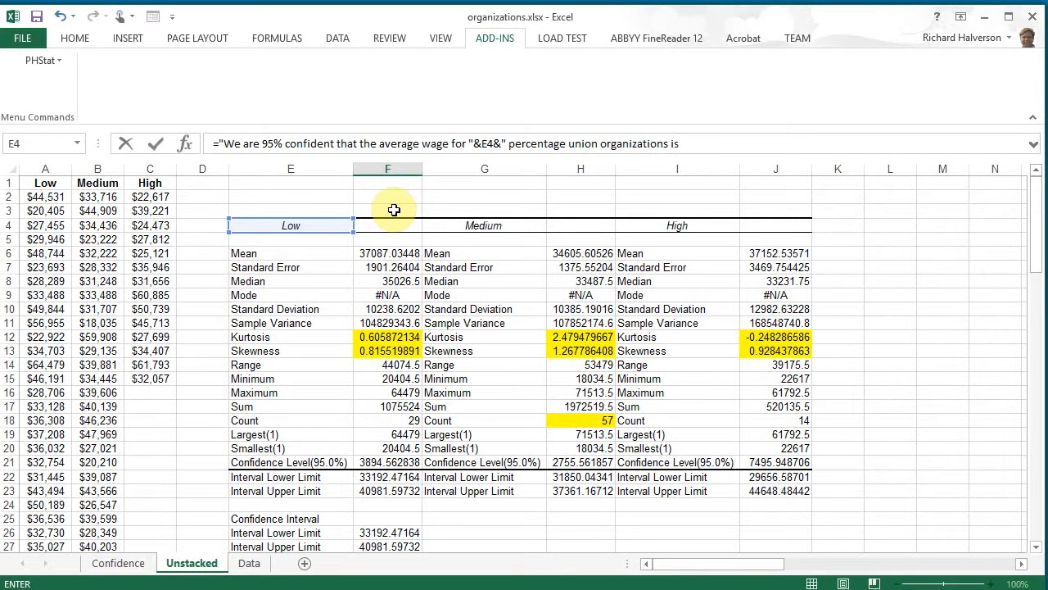
{"action": "type", "text": " between \"&"}
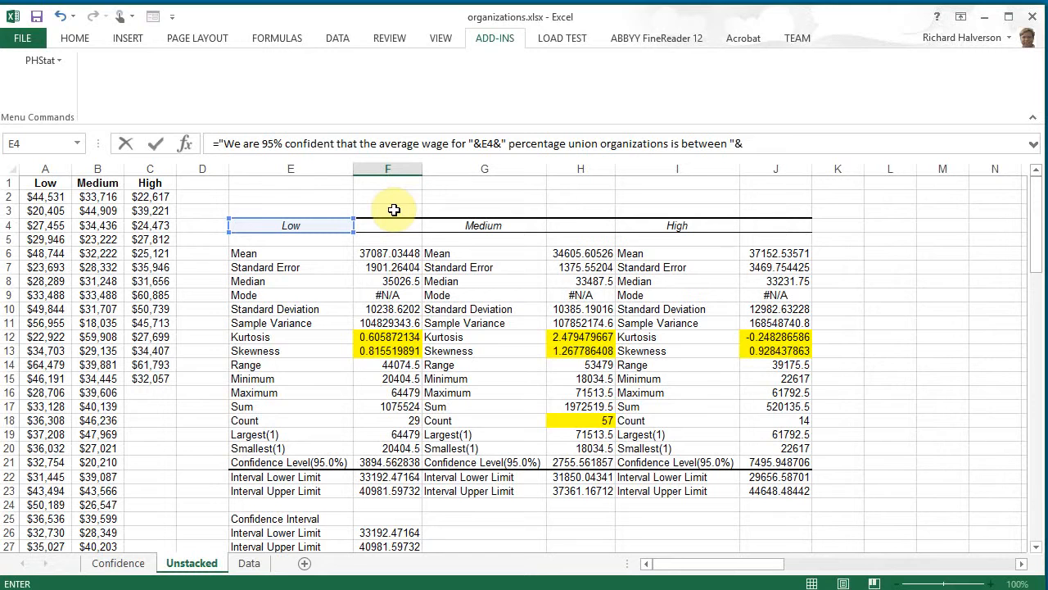
{"action": "left_click", "coordinate": [395, 476]}
{"action": "type", "text": "&\" and"}
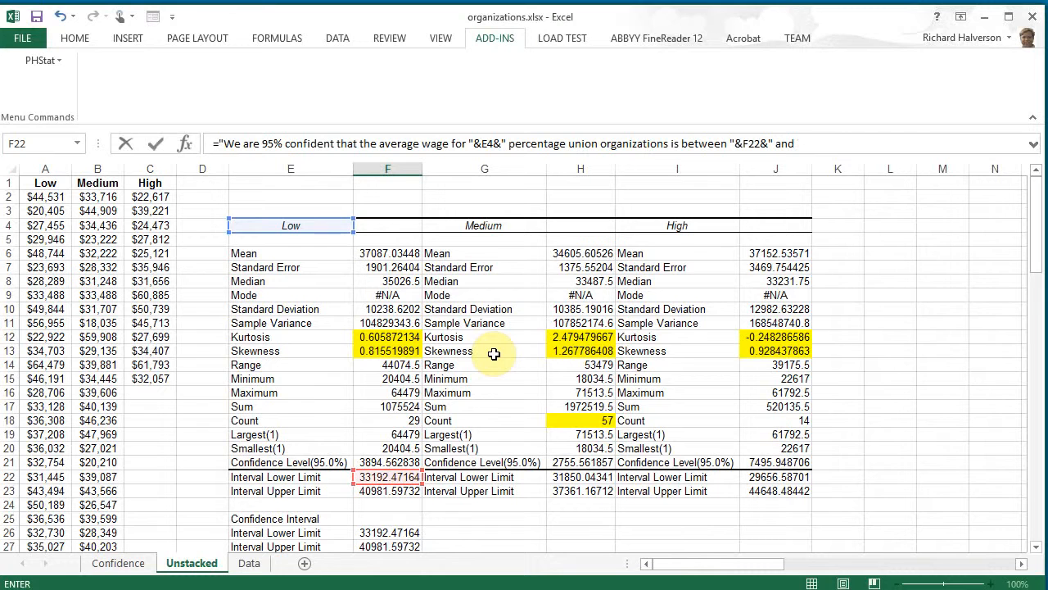
{"action": "type", "text": "\"&"}
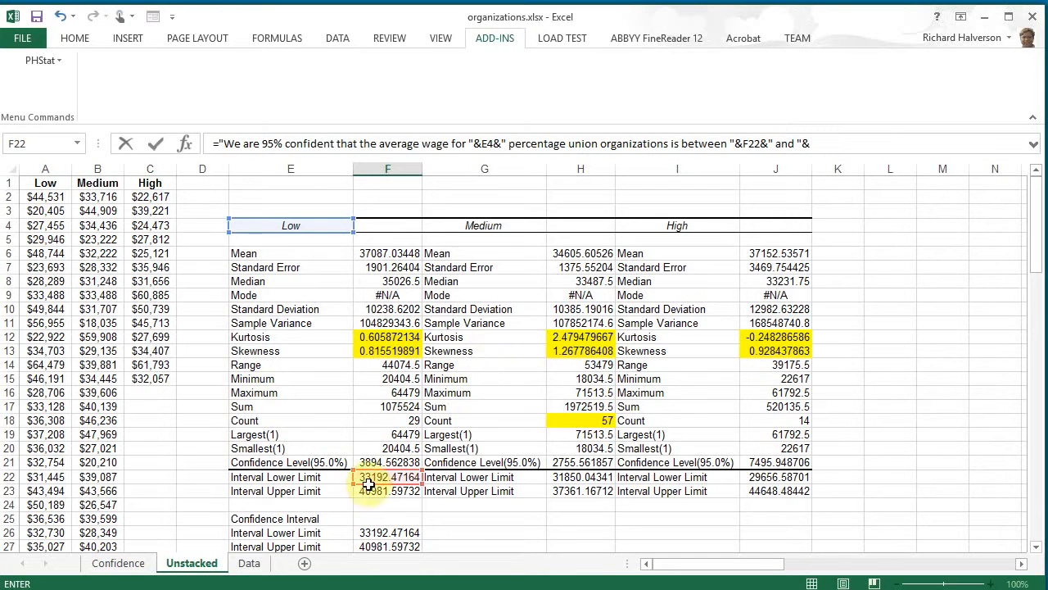
{"action": "left_click", "coordinate": [396, 489]}
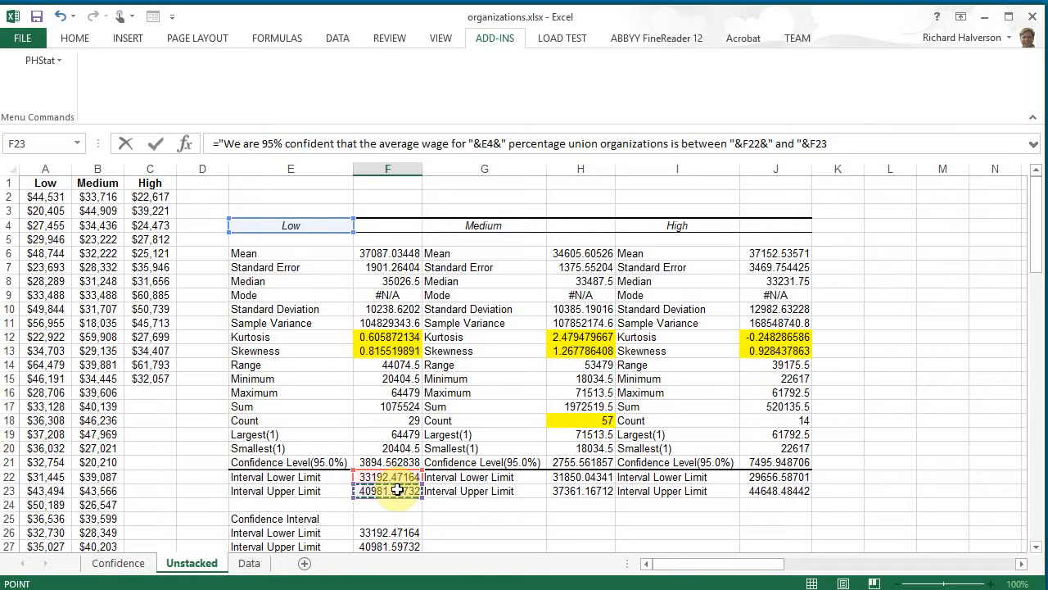
{"action": "key", "text": "Return"}
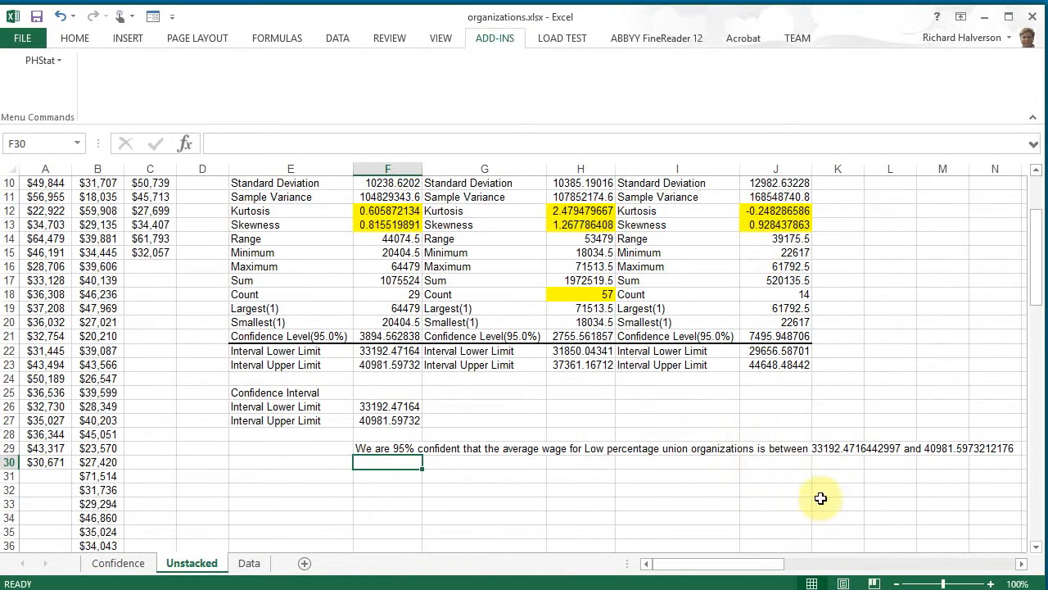
Step: Wrap the lower limit reference F22 in the F29 sentence formula in ROUND with 2 decimal places
{"action": "left_click", "coordinate": [840, 450]}
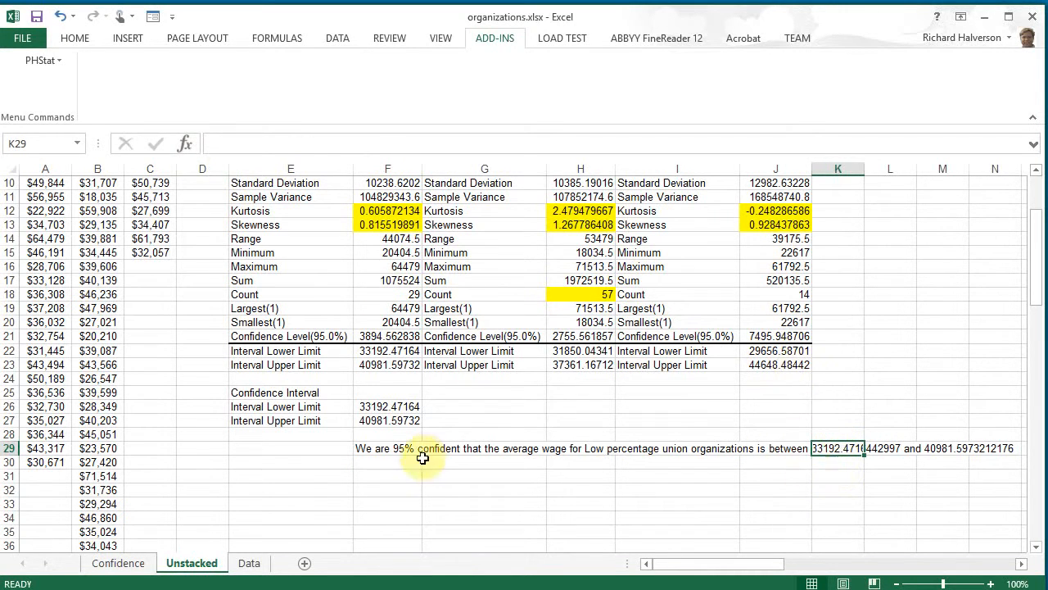
{"action": "left_click", "coordinate": [386, 451]}
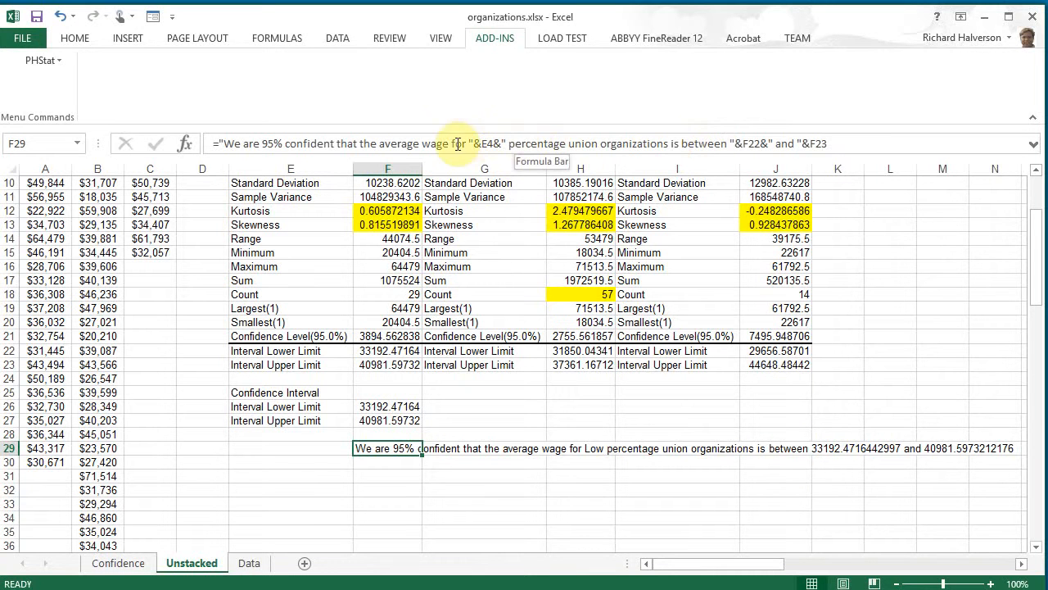
{"action": "left_click", "coordinate": [741, 143]}
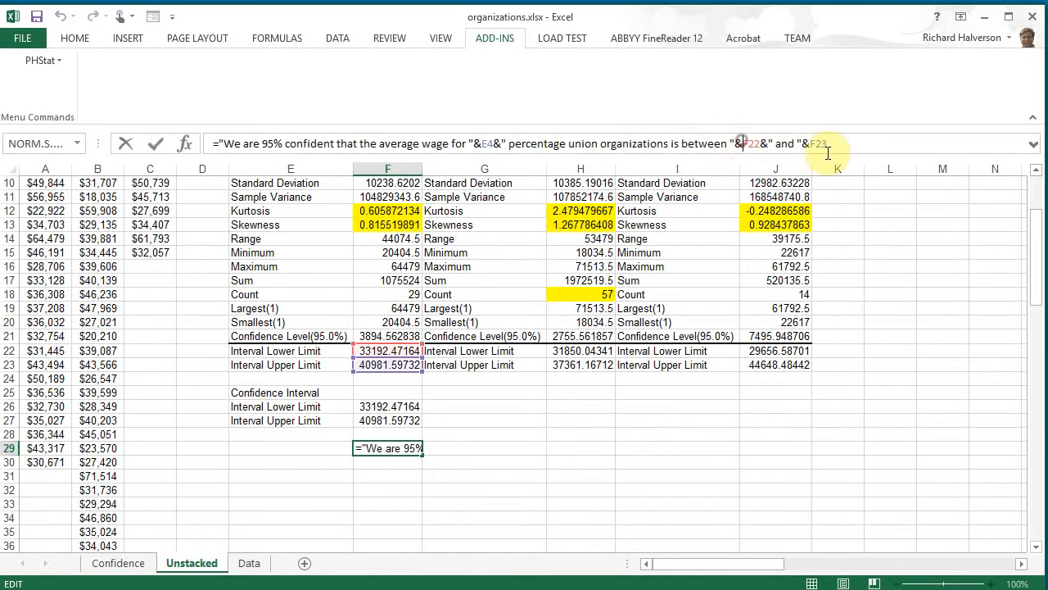
{"action": "type", "text": "round"}
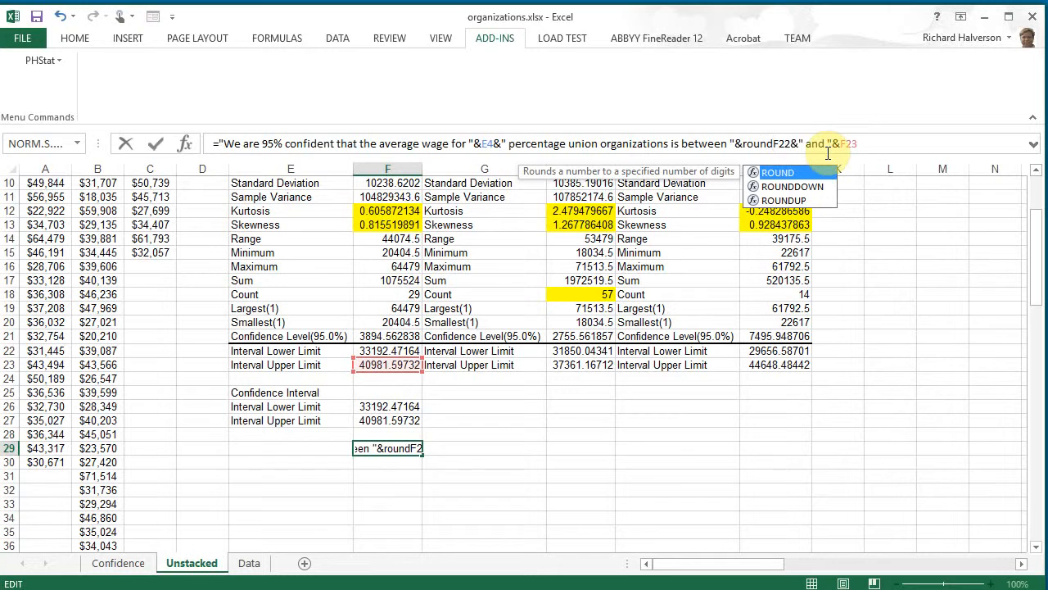
{"action": "type", "text": "("}
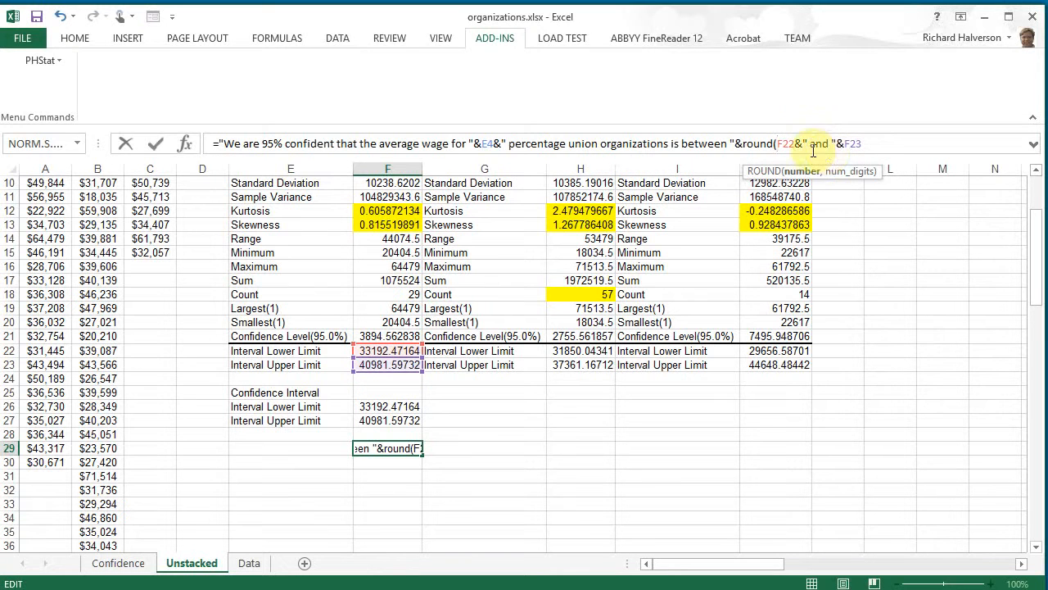
{"action": "left_click", "coordinate": [795, 143]}
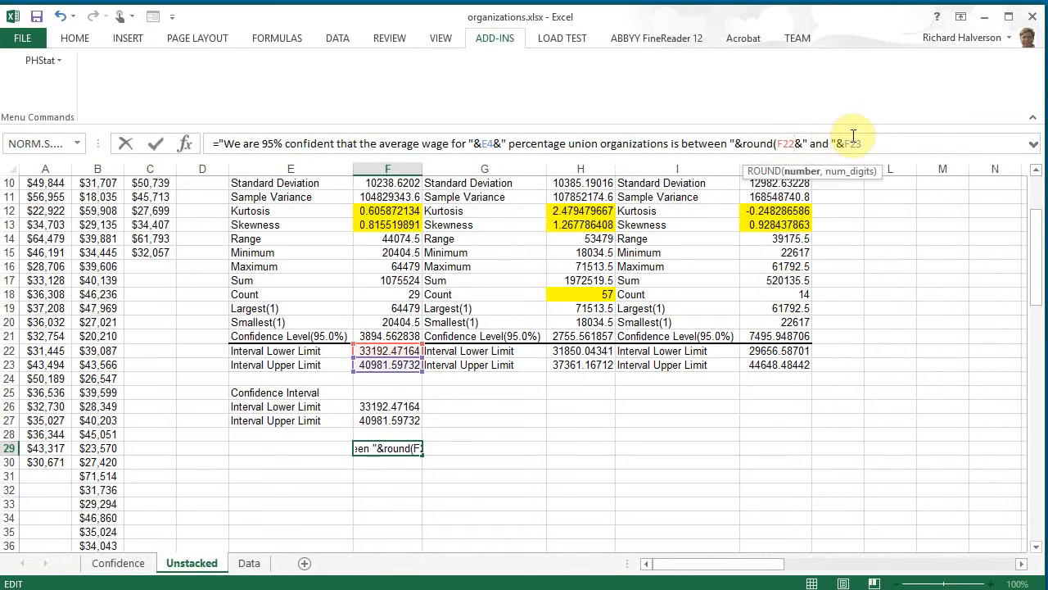
{"action": "type", "text": ",2)"}
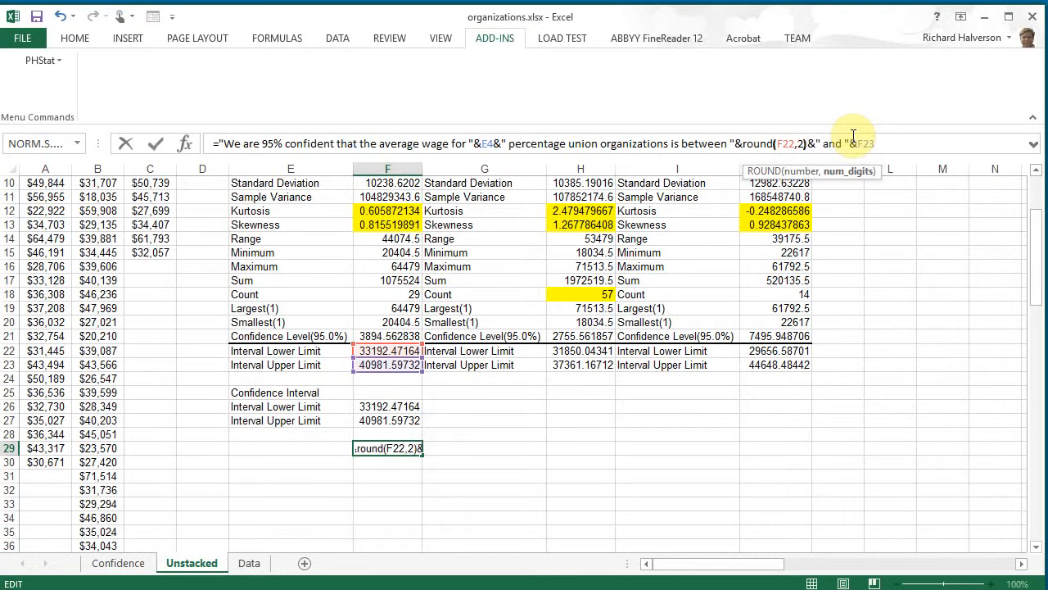
{"action": "key", "text": "Return"}
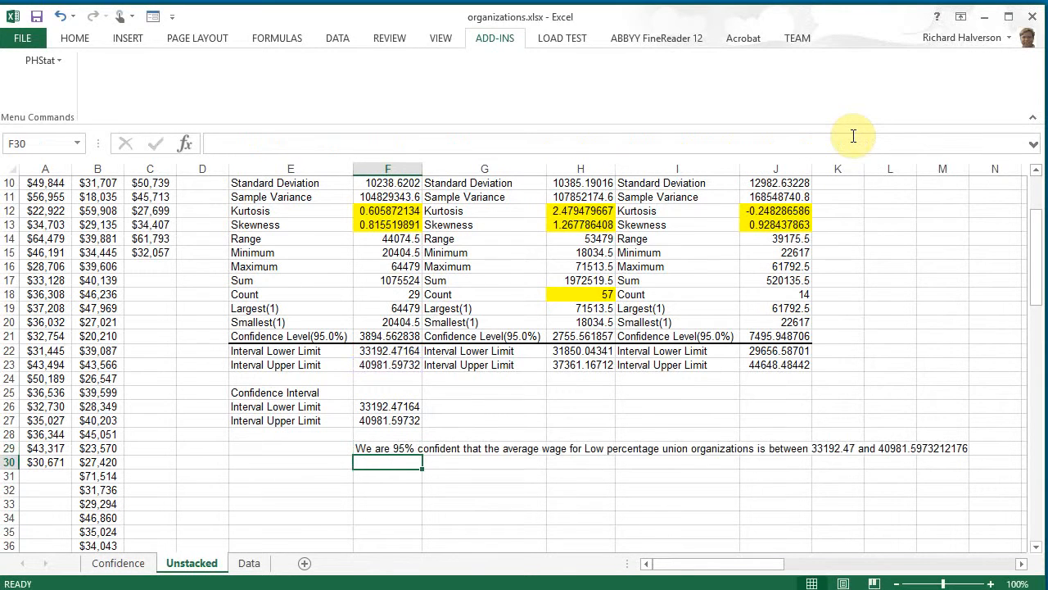
Step: Add a dollar sign before the rounded lower limit in the F29 sentence formula
{"action": "left_click", "coordinate": [401, 449]}
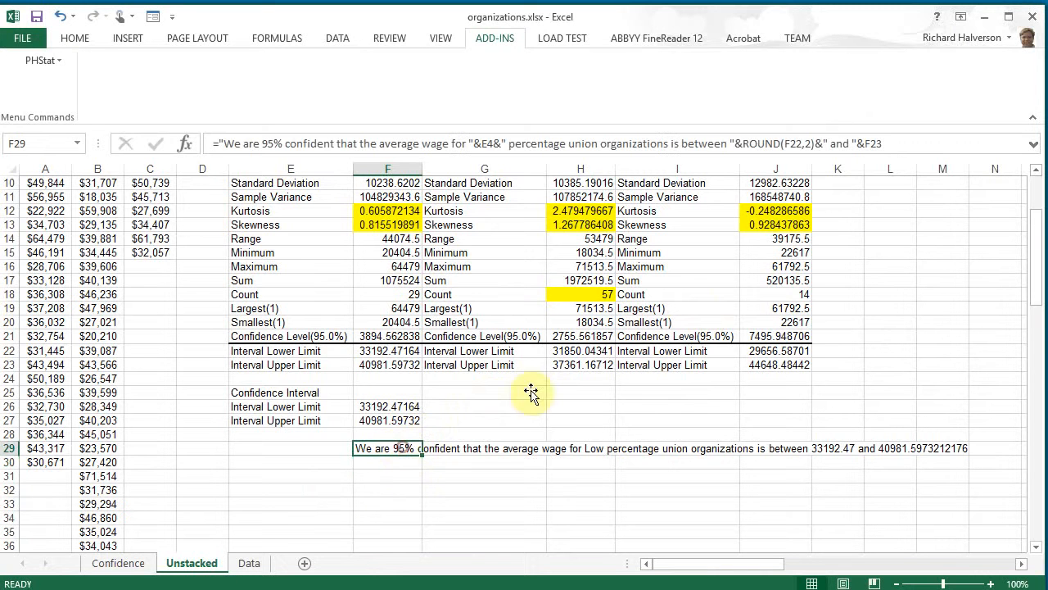
{"action": "left_click", "coordinate": [729, 144]}
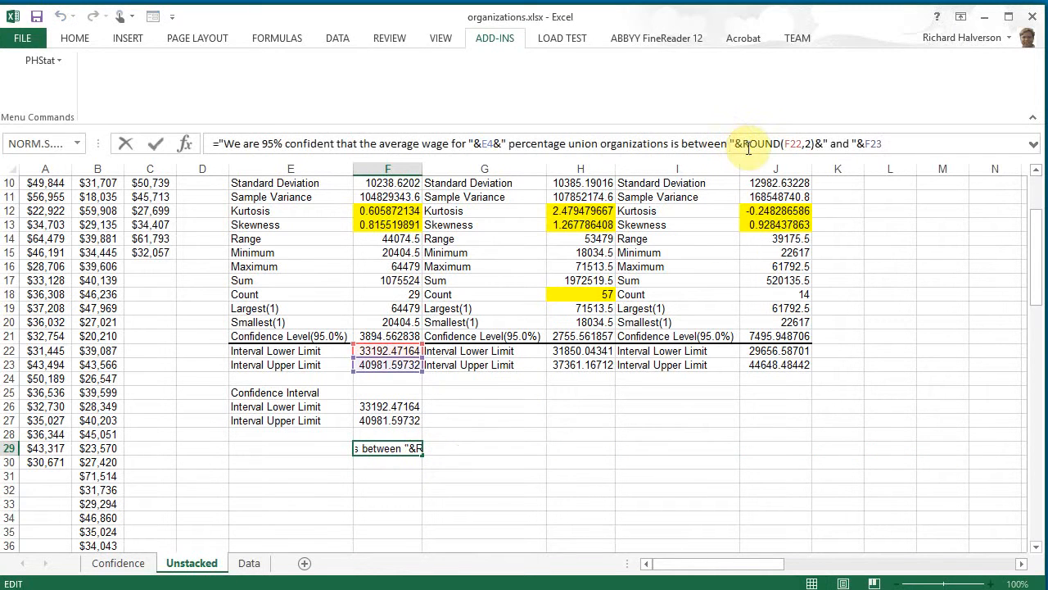
{"action": "type", "text": "$"}
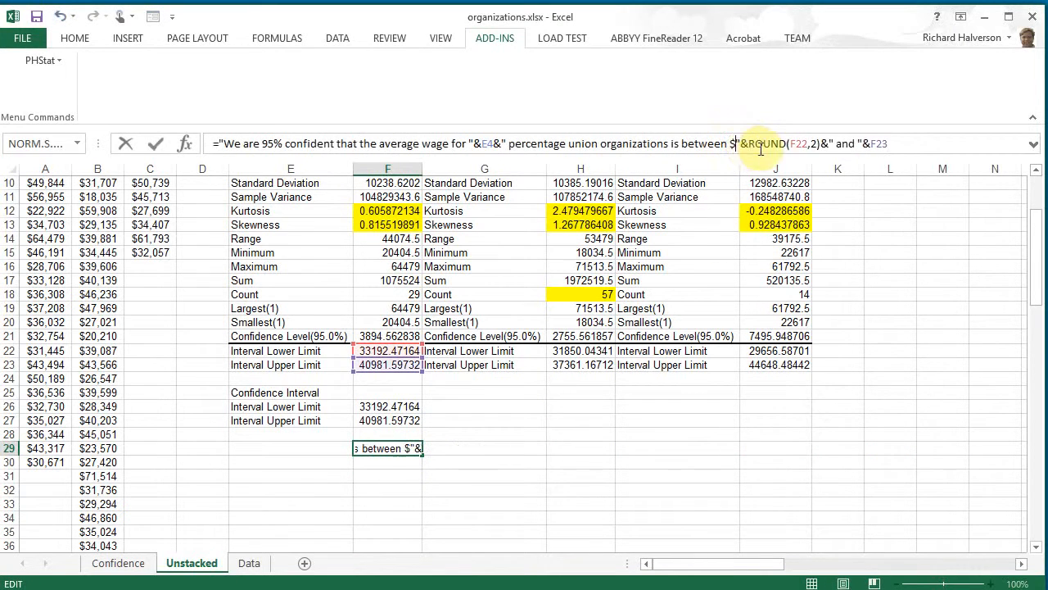
Step: Replace the upper limit reference in the F29 formula with ROUND(F23,2)
{"action": "left_click", "coordinate": [871, 143]}
{"action": "left_click_drag", "start_coordinate": [871, 143], "coordinate": [888, 144]}
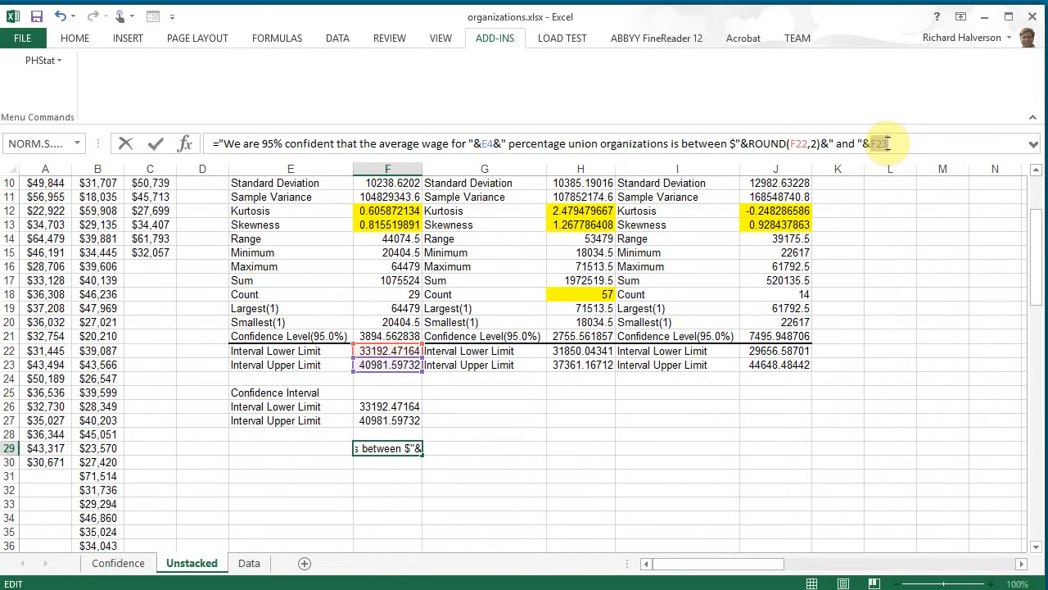
{"action": "left_click", "coordinate": [888, 143]}
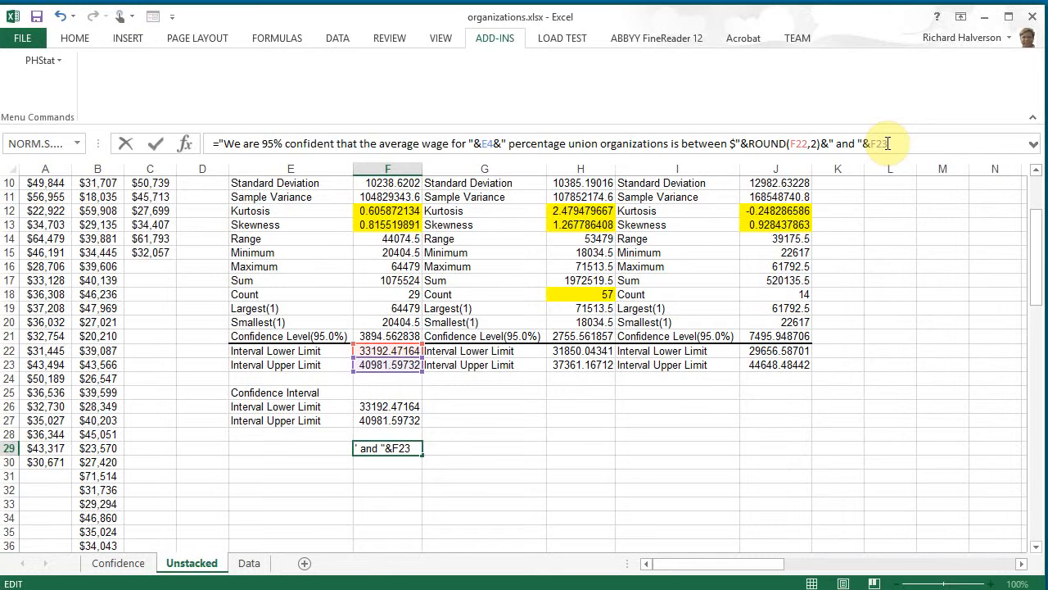
{"action": "type", "text": "round"}
{"action": "key", "text": "BackSpace"}
{"action": "key", "text": "BackSpace"}
{"action": "key", "text": "BackSpace"}
{"action": "key", "text": "BackSpace"}
{"action": "key", "text": "BackSpace"}
{"action": "key", "text": "BackSpace"}
{"action": "key", "text": "BackSpace"}
{"action": "type", "text": "round("}
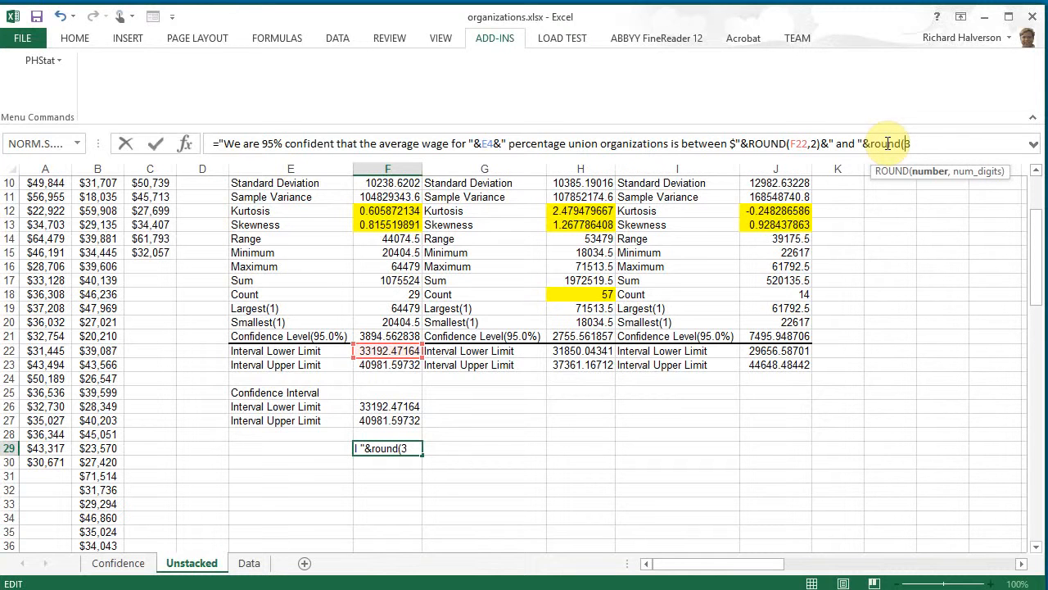
{"action": "type", "text": "f"}
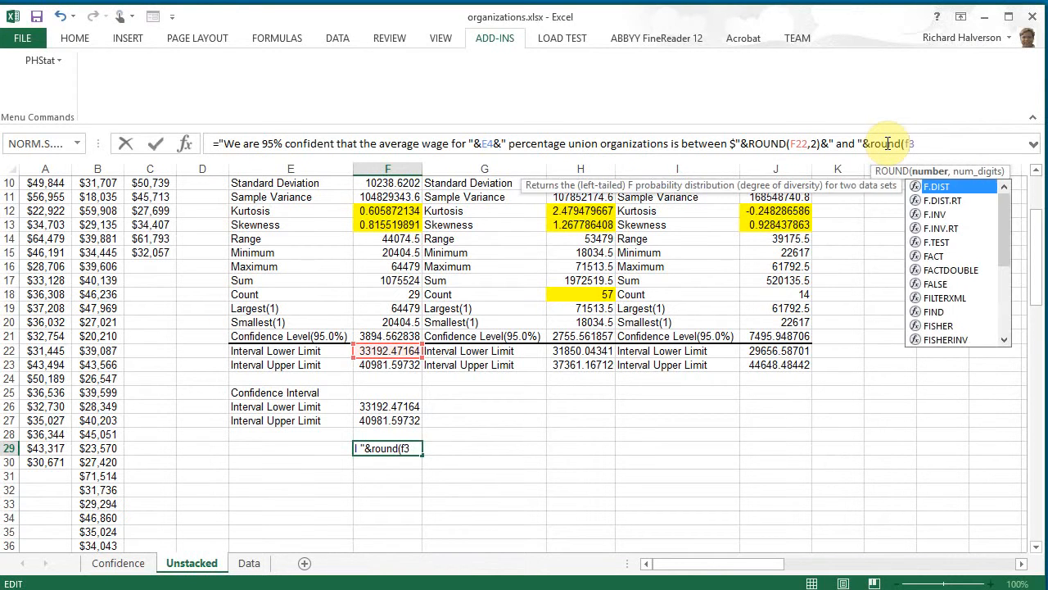
{"action": "type", "text": "23"}
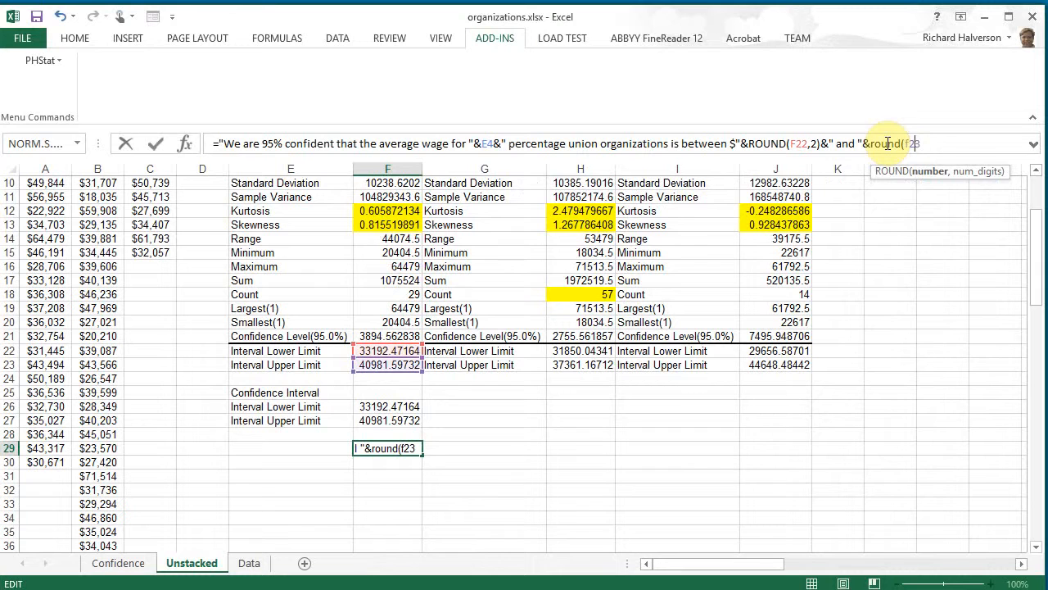
{"action": "type", "text": ",2)"}
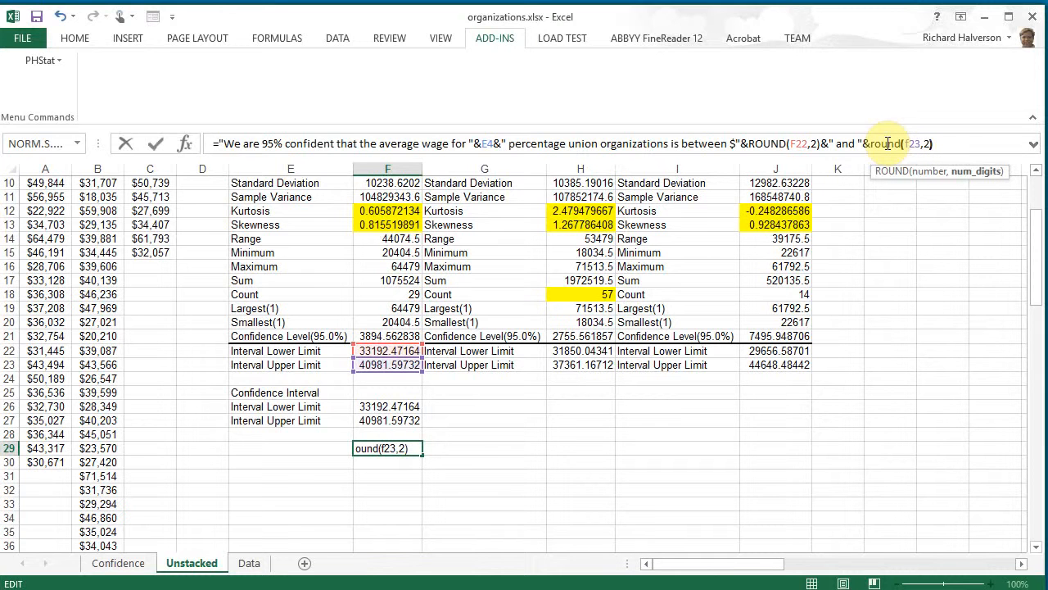
Step: End the F29 sentence with a period and add a dollar sign before the upper limit
{"action": "type", "text": "&\".\""}
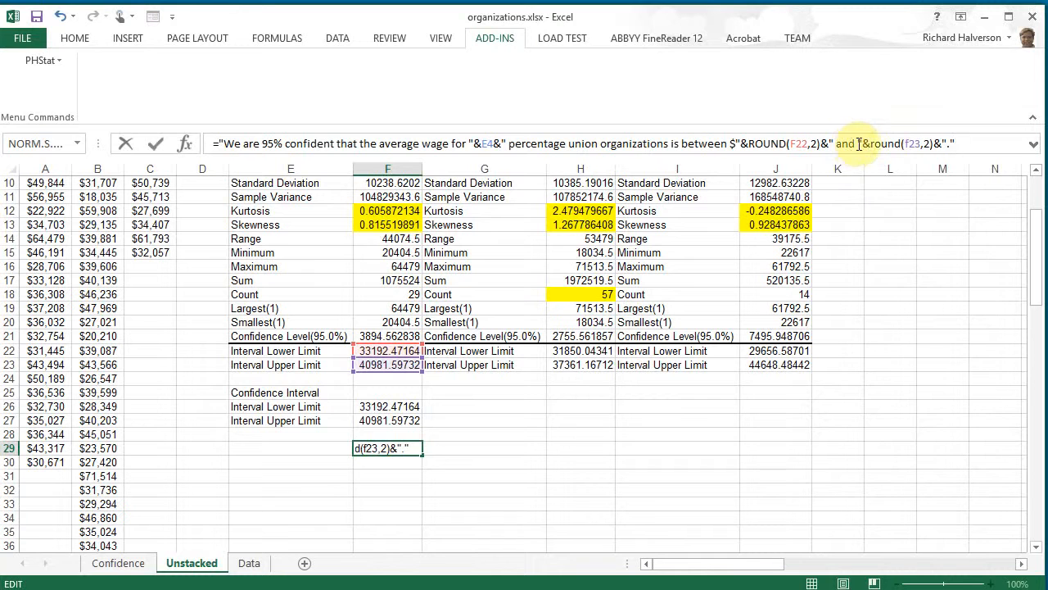
{"action": "left_click", "coordinate": [859, 144]}
{"action": "type", "text": "$"}
{"action": "key", "text": "Return"}
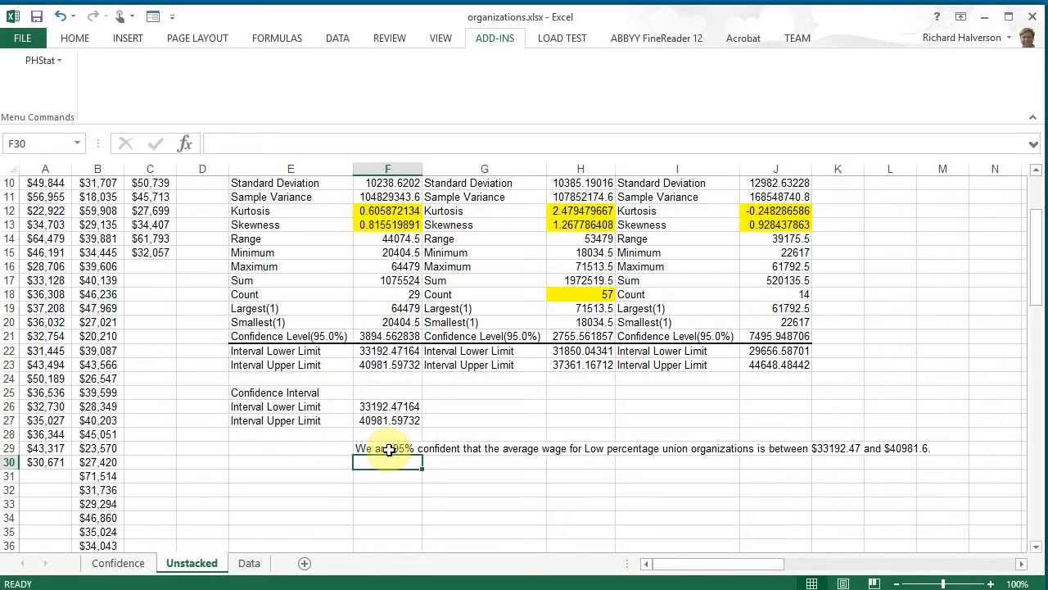
Step: Move the Low interpretation sentence from F29 to E29 and copy it to G29 and I29 for the Medium and High groups
{"action": "left_click", "coordinate": [389, 451]}
{"action": "left_click_drag", "start_coordinate": [389, 452], "coordinate": [332, 454]}
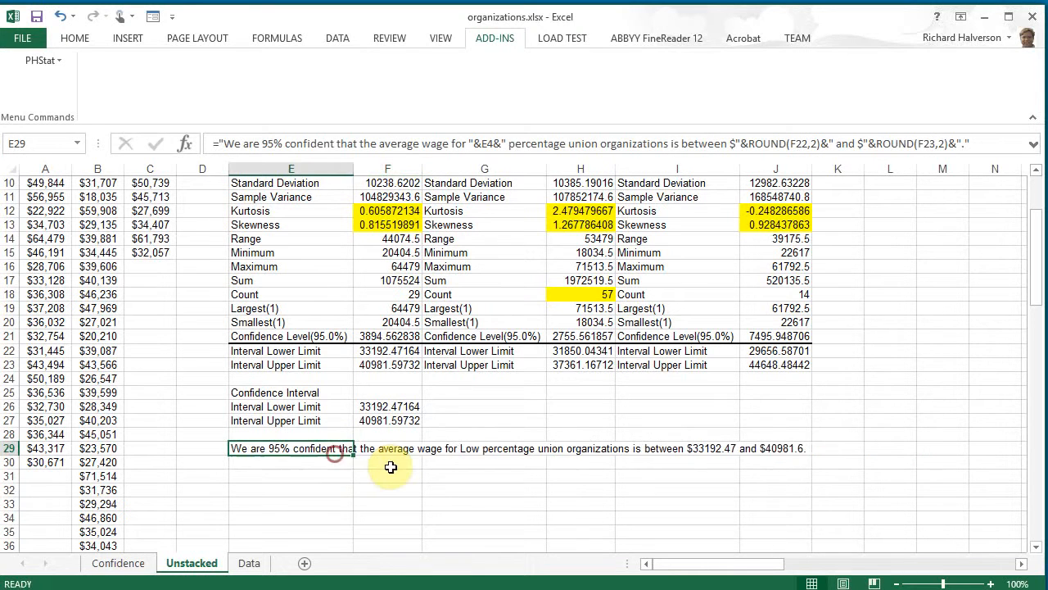
{"action": "key", "text": "ctrl+c"}
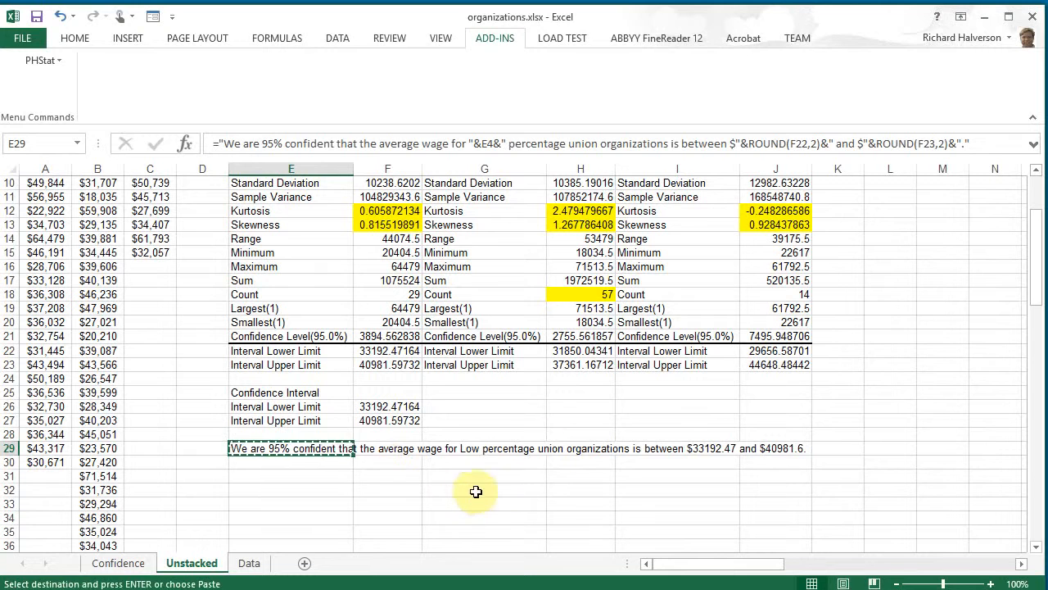
{"action": "left_click", "coordinate": [471, 453]}
{"action": "key", "text": "ctrl+v"}
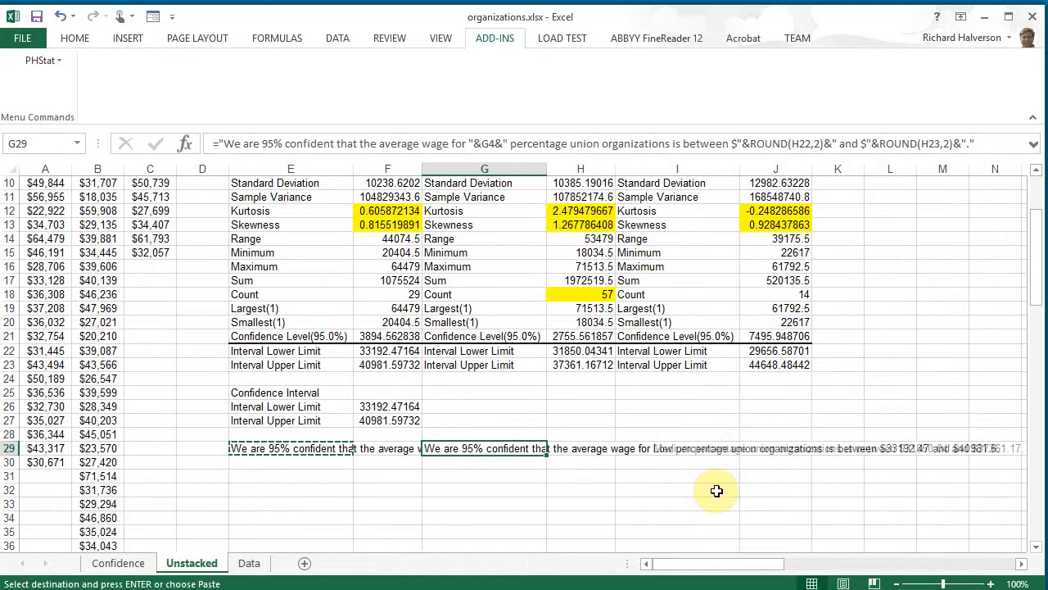
{"action": "left_click", "coordinate": [675, 448]}
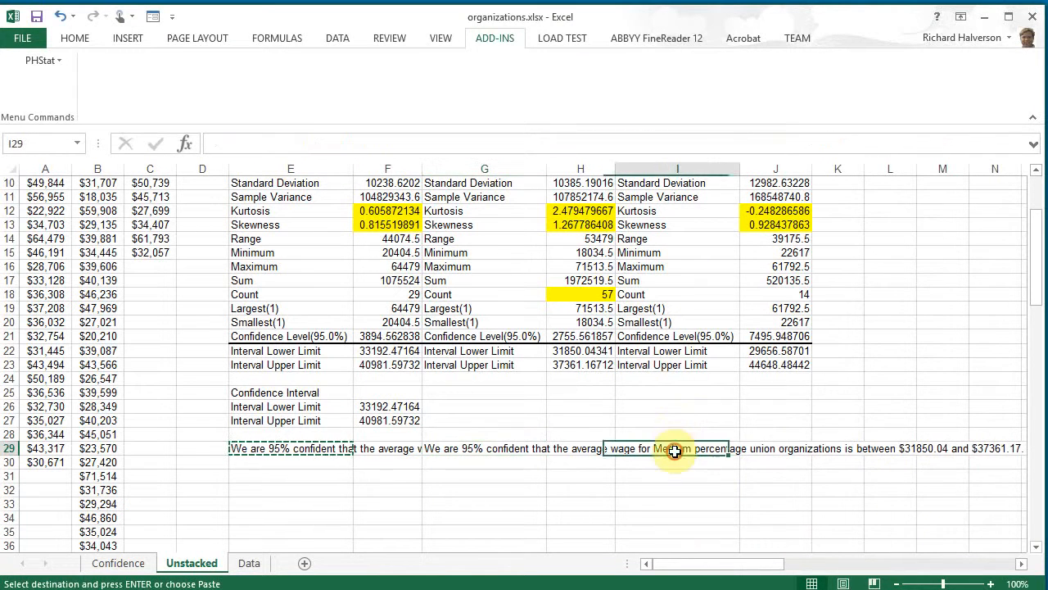
{"action": "key", "text": "ctrl+v"}
Step: Stagger the copied sentences by moving the Medium one down to G30 and the High one down to I31
{"action": "left_click", "coordinate": [484, 476]}
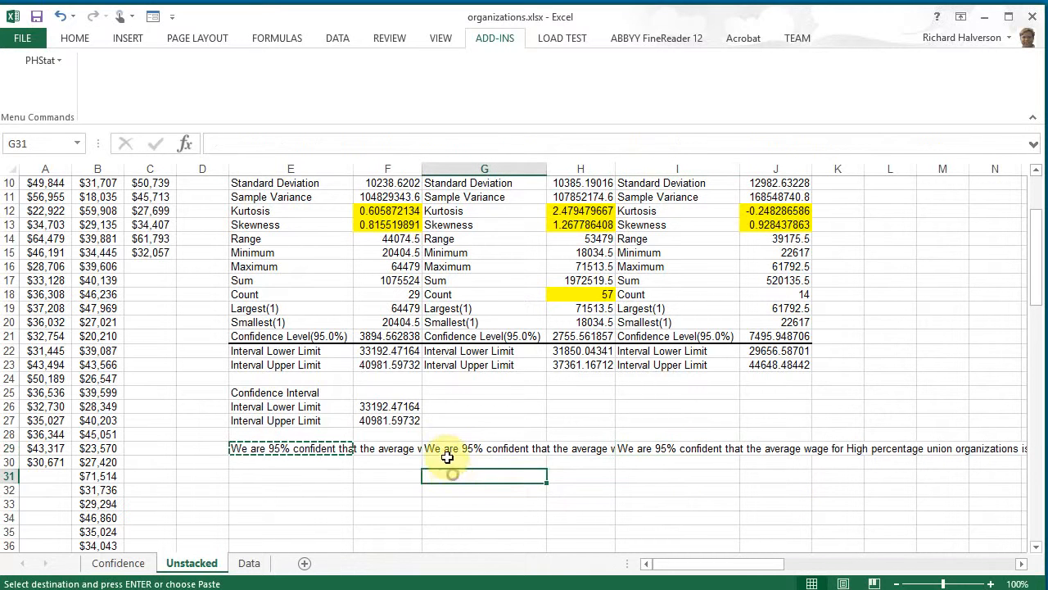
{"action": "left_click", "coordinate": [484, 449]}
{"action": "left_click_drag", "start_coordinate": [484, 454], "coordinate": [485, 465]}
{"action": "left_click", "coordinate": [668, 456]}
{"action": "left_click_drag", "start_coordinate": [667, 455], "coordinate": [681, 519]}
{"action": "mouse_move", "coordinate": [709, 560]}
{"action": "left_mouse_down"}
{"action": "mouse_move", "coordinate": [729, 565]}
{"action": "mouse_move", "coordinate": [715, 576]}
{"action": "left_mouse_up"}
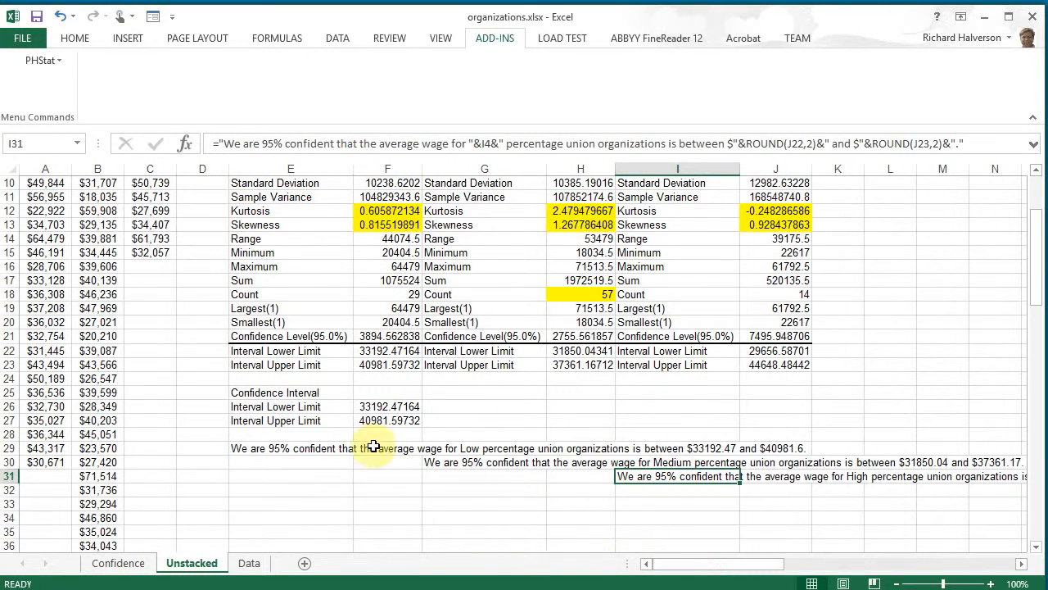
Step: Highlight the Low interpretation sentence across E29:J29 with yellow fill
{"action": "left_click", "coordinate": [268, 449]}
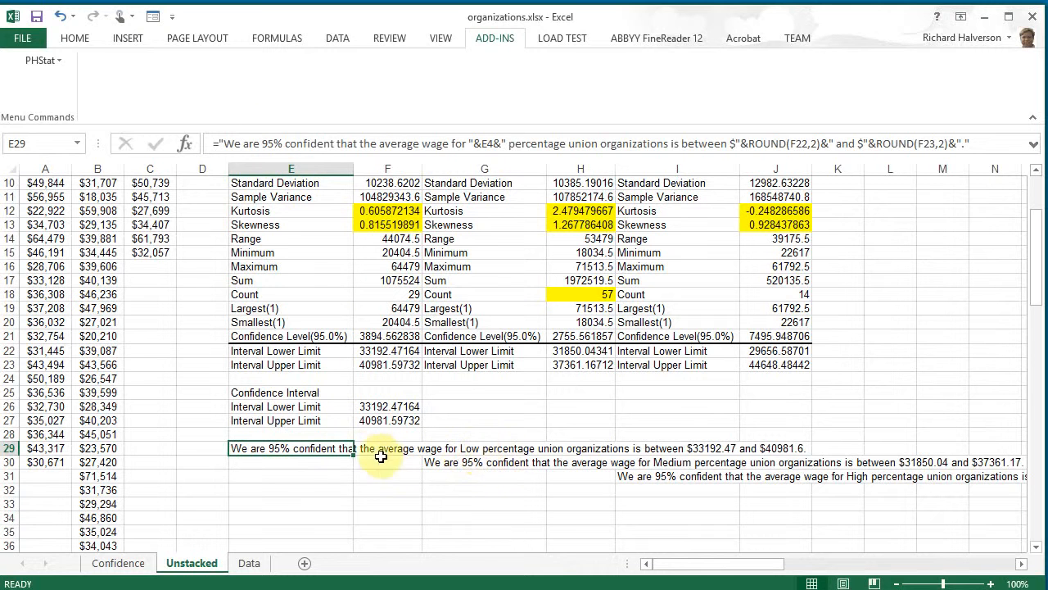
{"action": "left_click", "coordinate": [358, 486]}
{"action": "left_click_drag", "start_coordinate": [286, 447], "coordinate": [802, 447]}
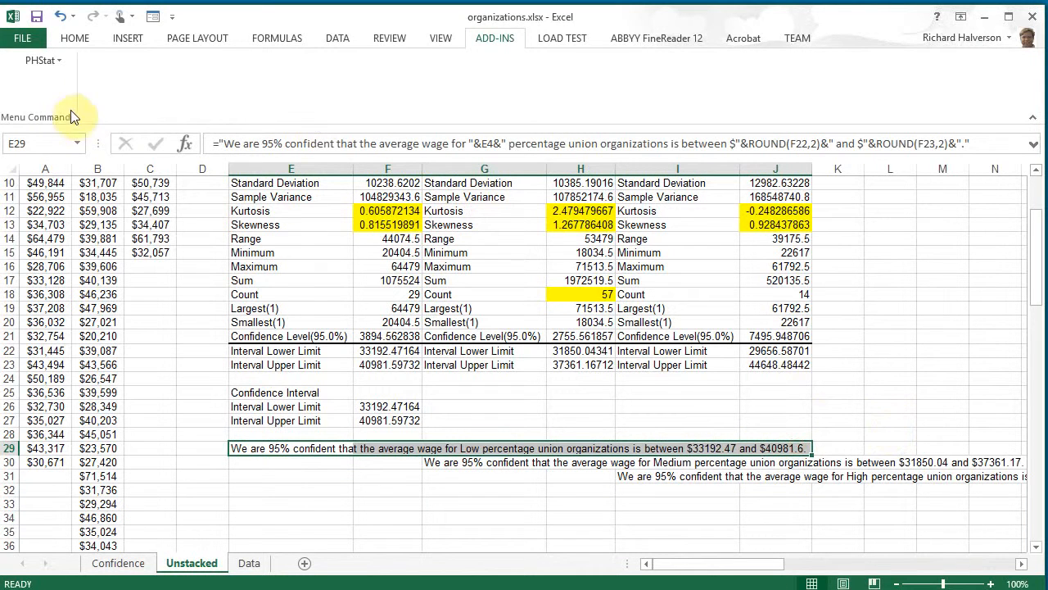
{"action": "left_click", "coordinate": [87, 41]}
{"action": "left_click", "coordinate": [188, 92]}
Step: Align the Medium and High sentences under the Low one by moving them to E30 and E31
{"action": "left_click", "coordinate": [504, 487]}
{"action": "left_click_drag", "start_coordinate": [433, 464], "coordinate": [835, 464]}
{"action": "left_click", "coordinate": [560, 511]}
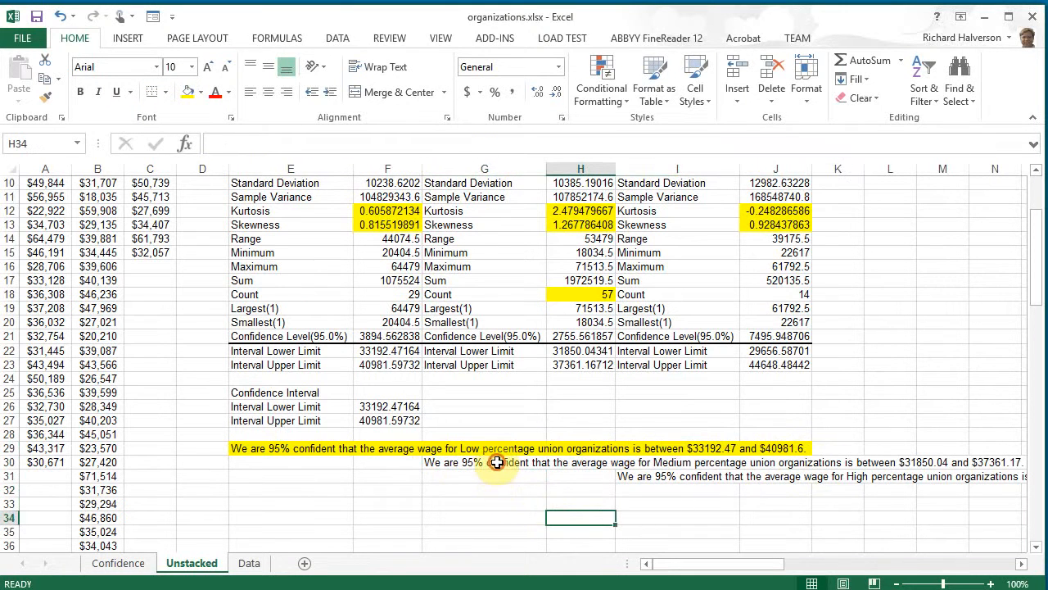
{"action": "left_click", "coordinate": [497, 463]}
{"action": "left_click_drag", "start_coordinate": [498, 469], "coordinate": [316, 463]}
{"action": "left_click", "coordinate": [644, 477]}
{"action": "left_click_drag", "start_coordinate": [644, 485], "coordinate": [358, 483]}
Step: Highlight the Medium interpretation sentence across E30:K30 with yellow fill
{"action": "left_click", "coordinate": [302, 461]}
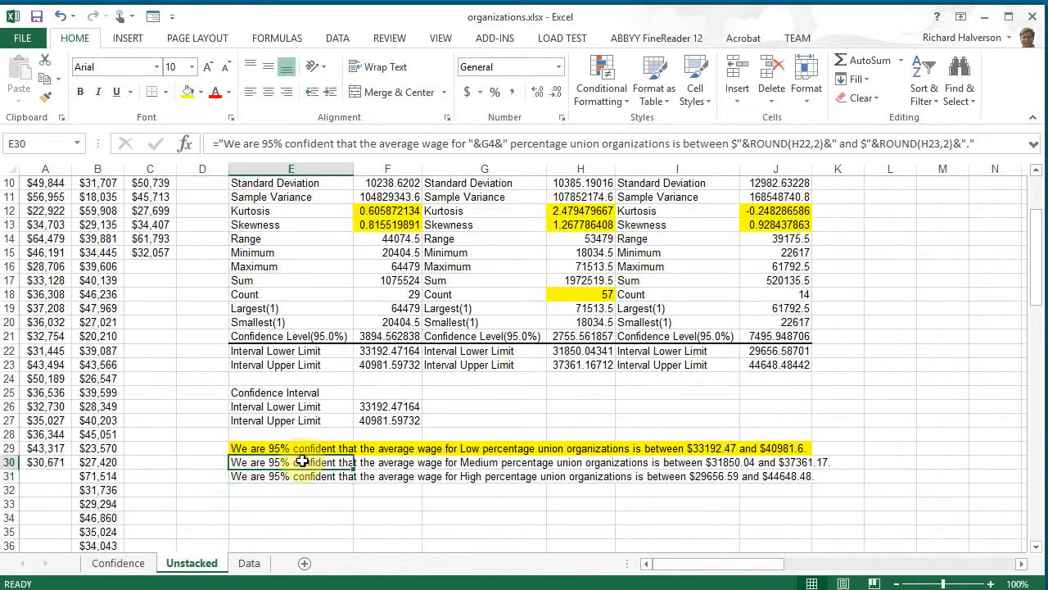
{"action": "left_click_drag", "start_coordinate": [302, 461], "coordinate": [831, 461]}
{"action": "left_click", "coordinate": [188, 92]}
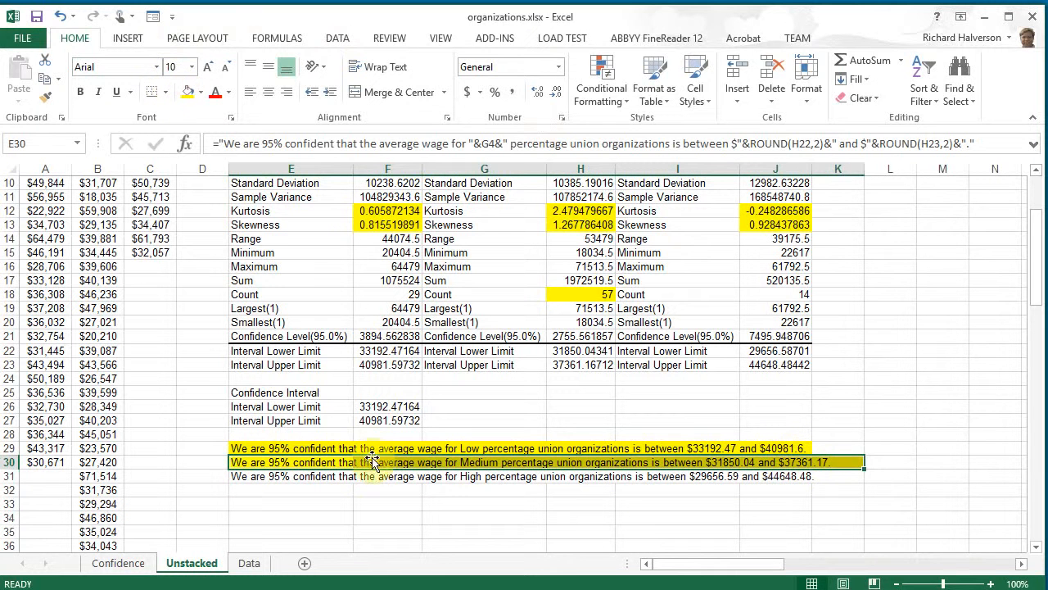
Step: Check the wording and dollar limits of the Medium and High interpretation sentences in rows 30 and 31
{"action": "left_click", "coordinate": [446, 464]}
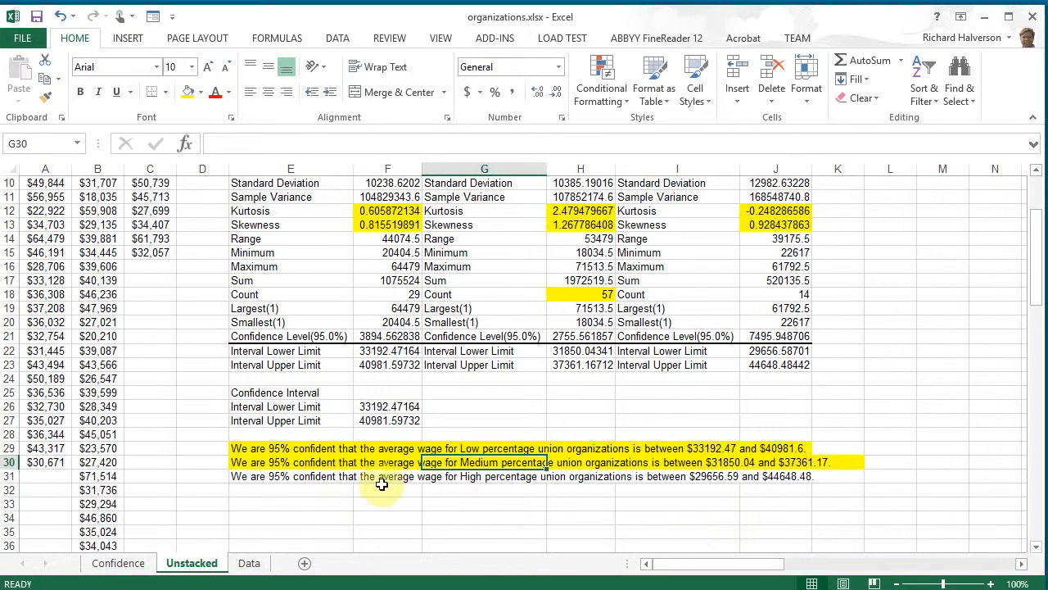
{"action": "left_click", "coordinate": [715, 483]}
{"action": "left_click", "coordinate": [781, 478]}
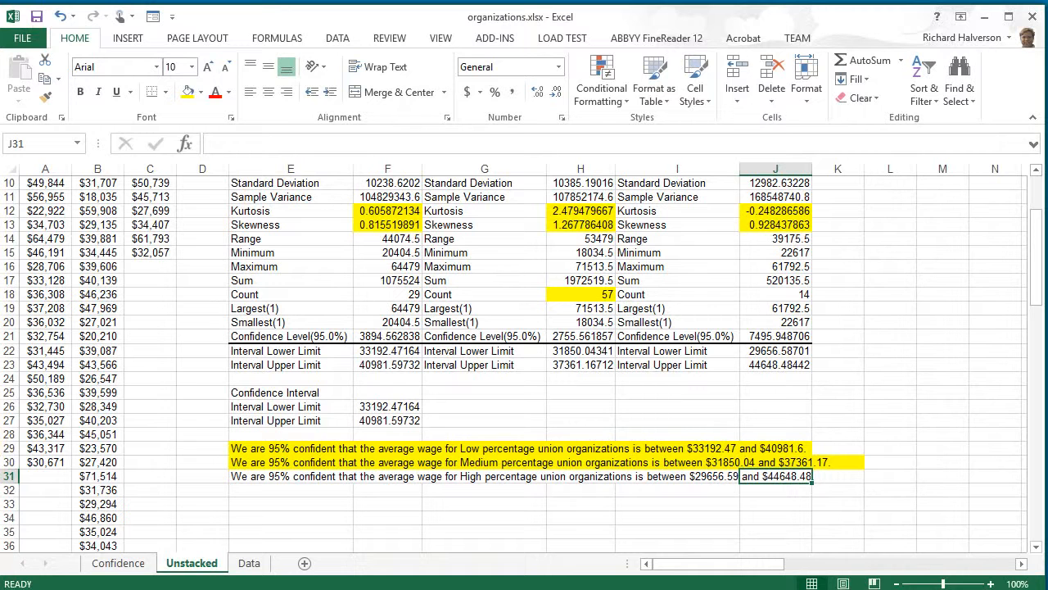
{"action": "key", "text": "alt+Tab"}
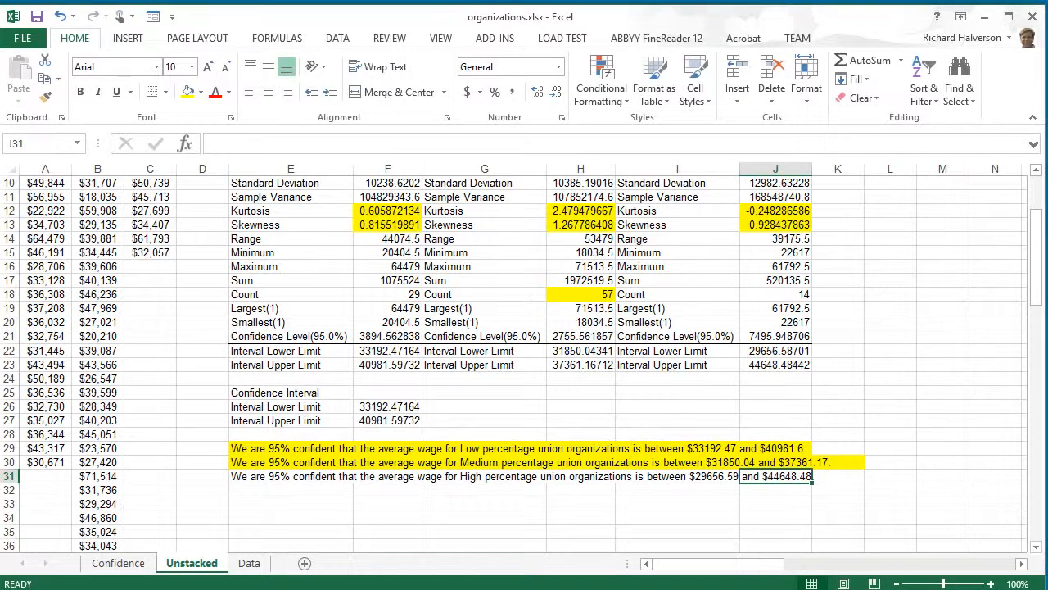